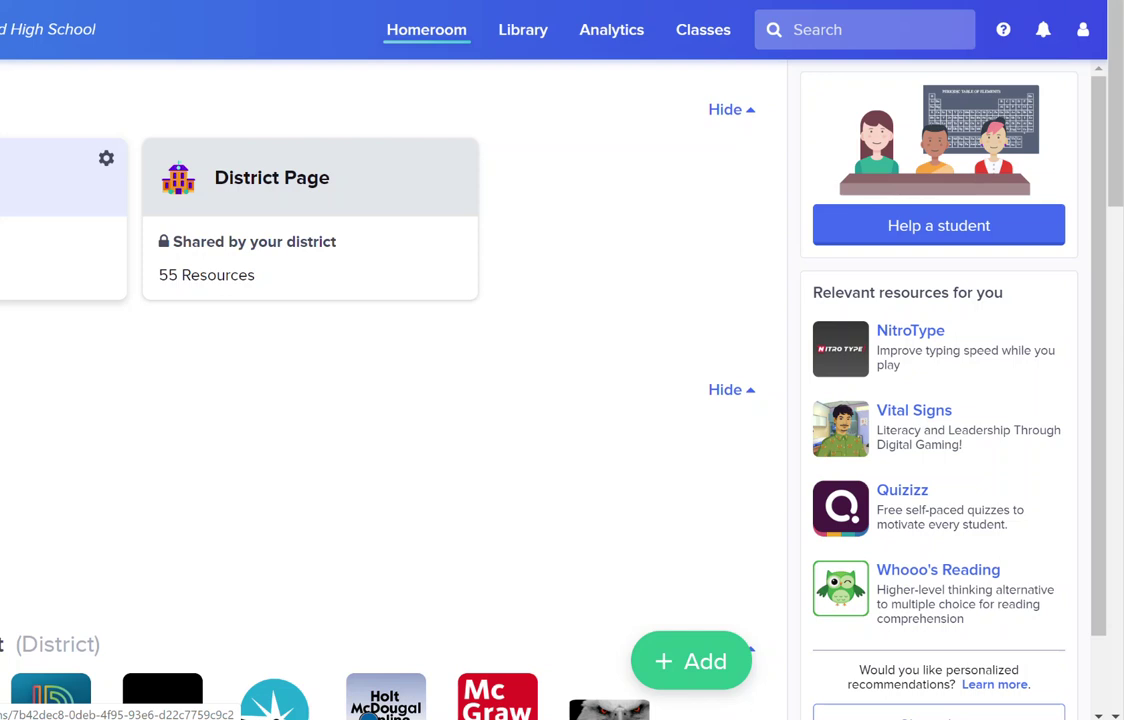
- Look through the district resource categories on the homeroom page
scroll(276, 409, "down", 5)
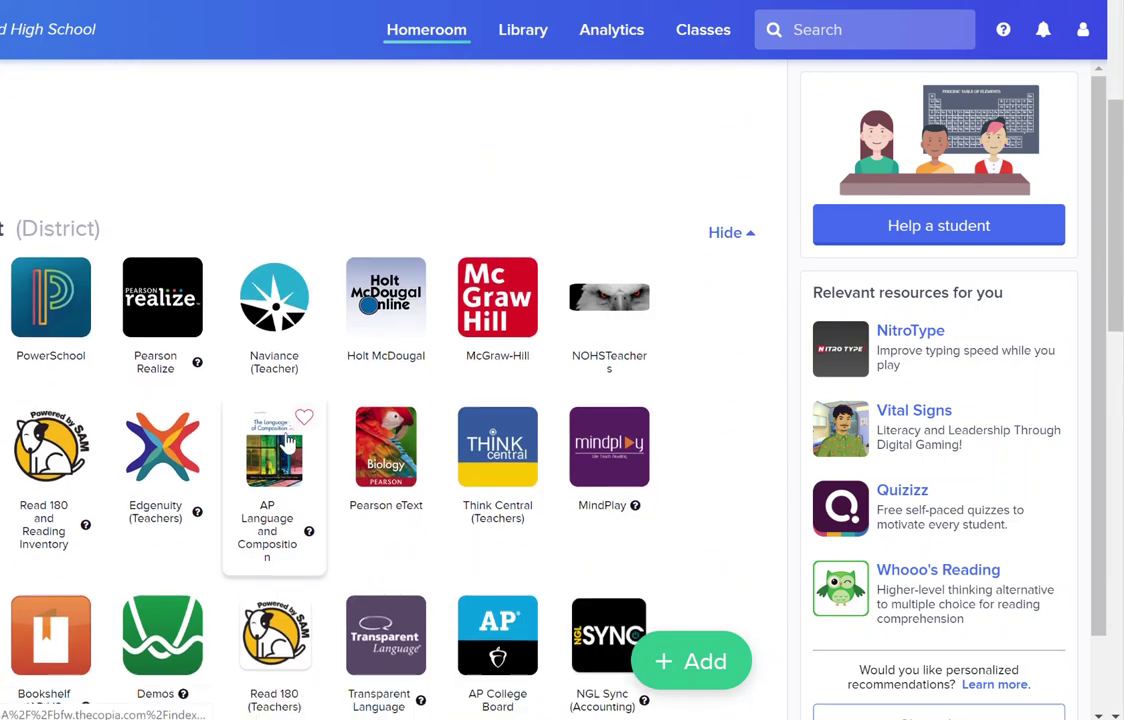
scroll(287, 441, "down", 10)
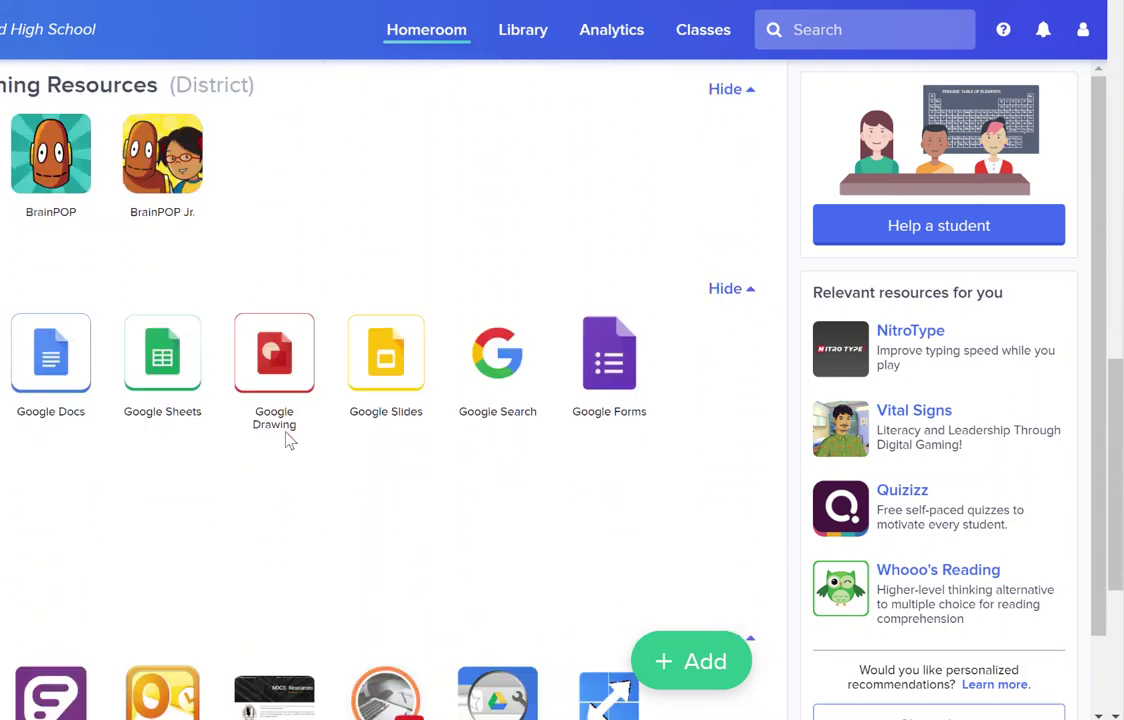
scroll(287, 441, "down", 5)
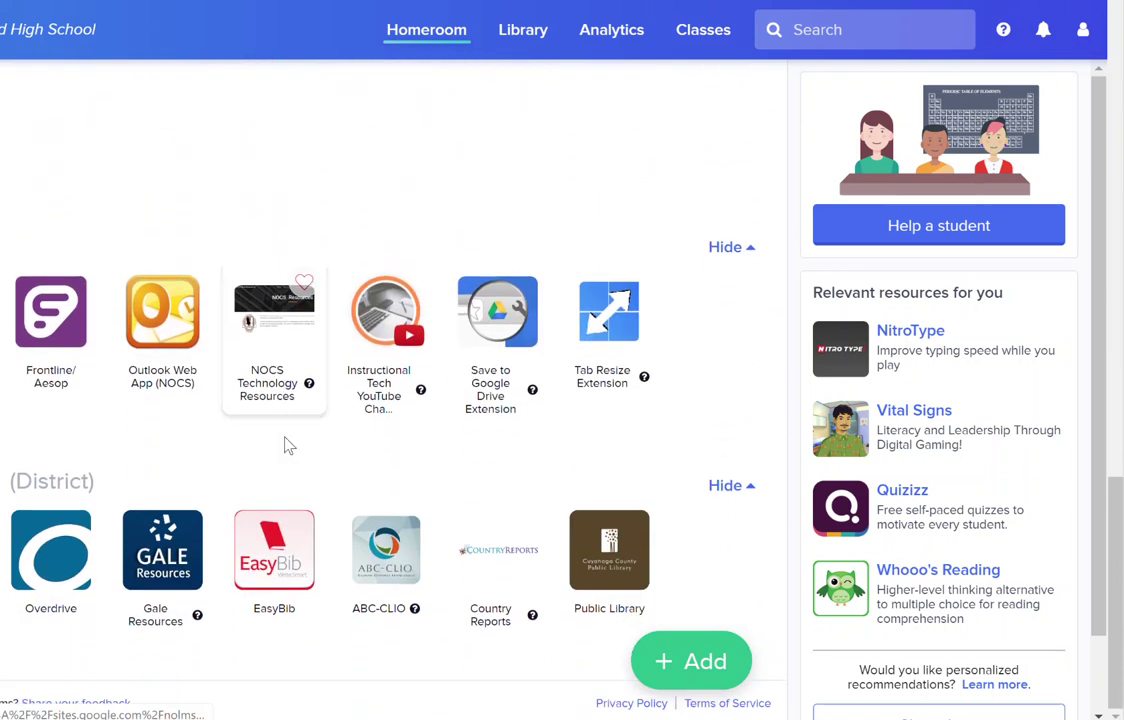
scroll(287, 441, "up", 15)
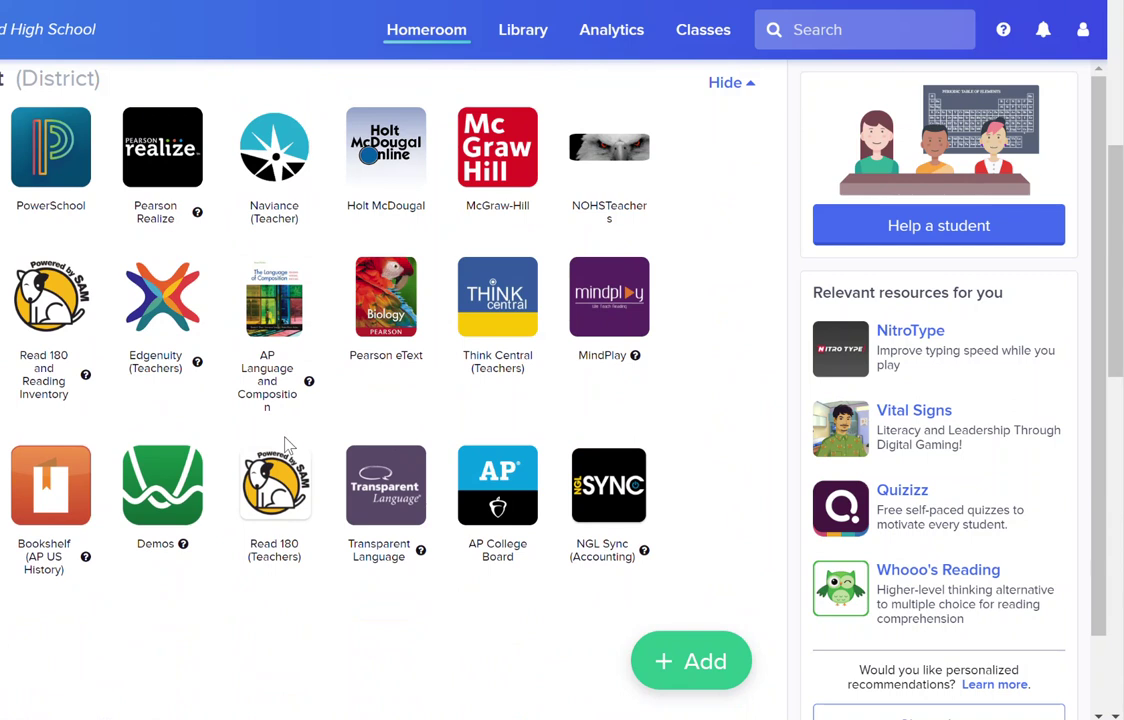
scroll(287, 441, "up", 7)
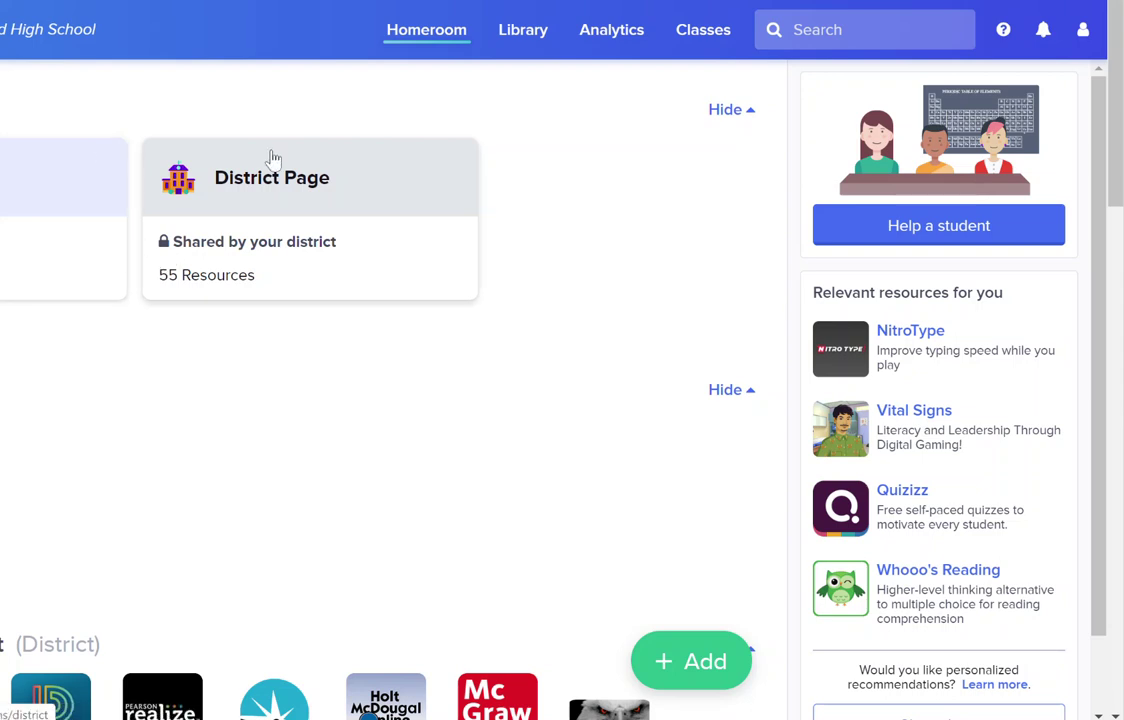
- Create a new page and title it "Teacher Page"
left_click(722, 674)
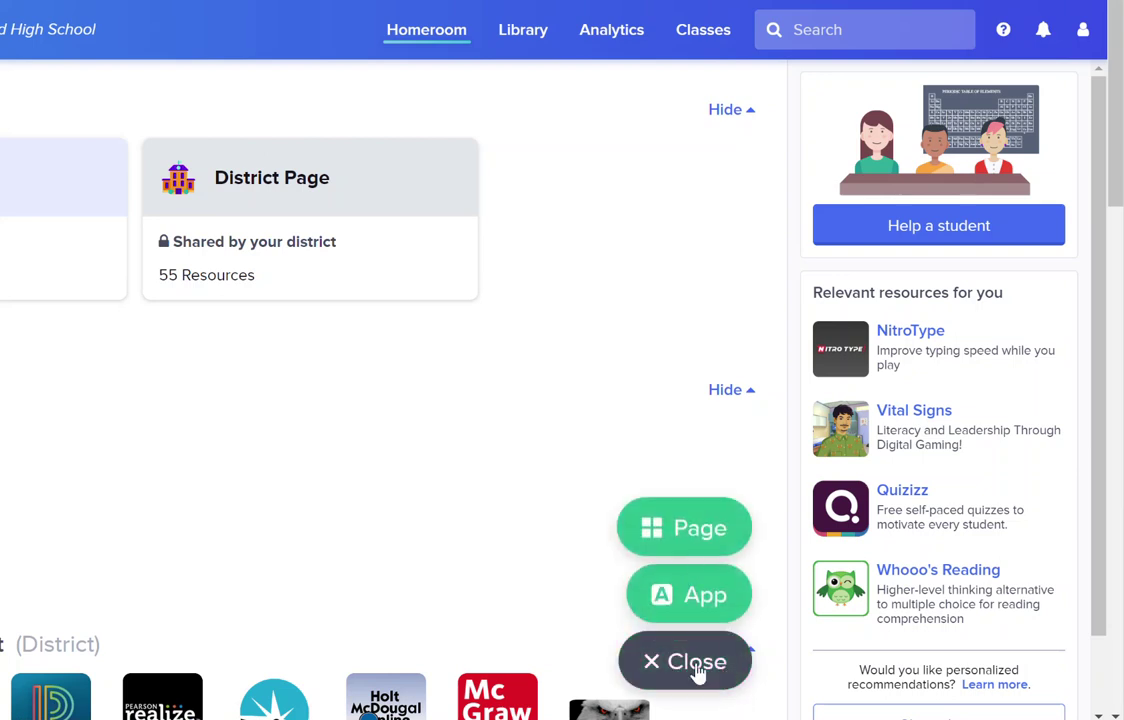
left_click(690, 535)
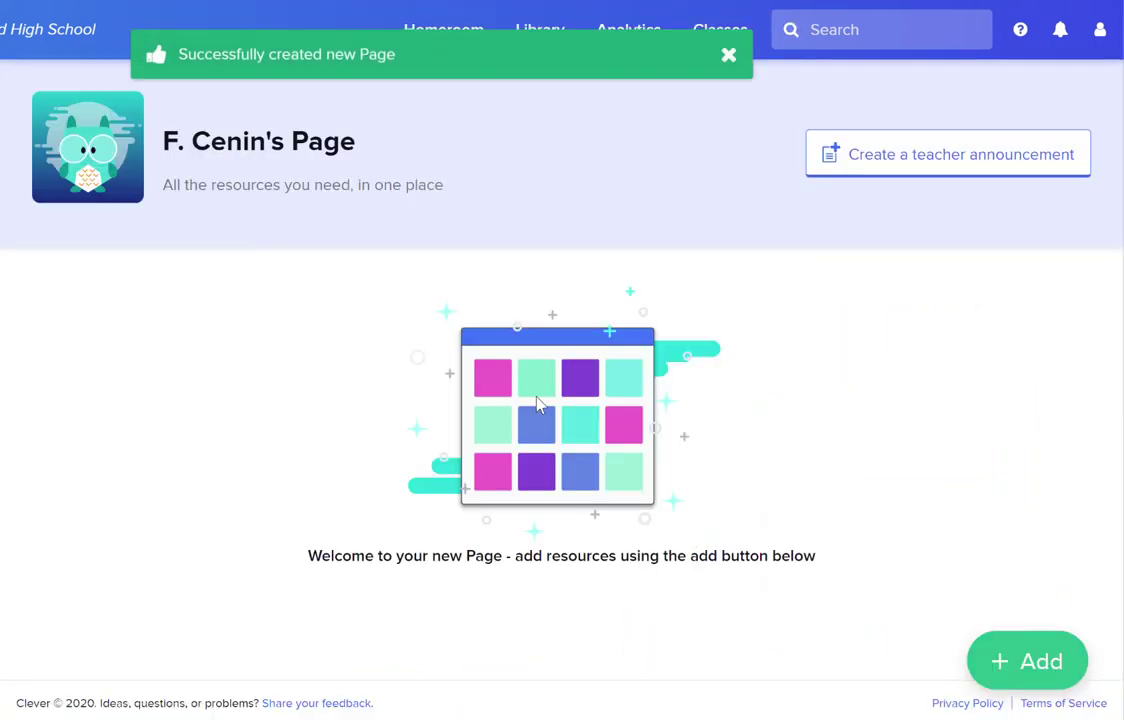
left_click(316, 148)
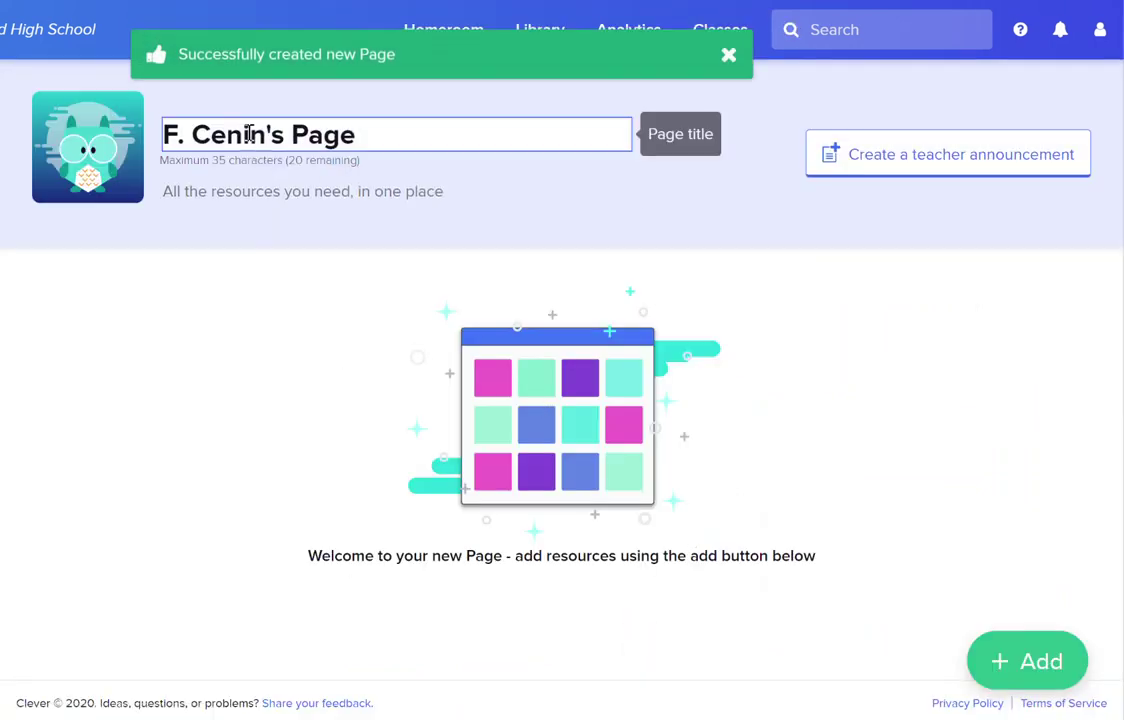
left_click_drag(359, 134, 90, 97)
type("T")
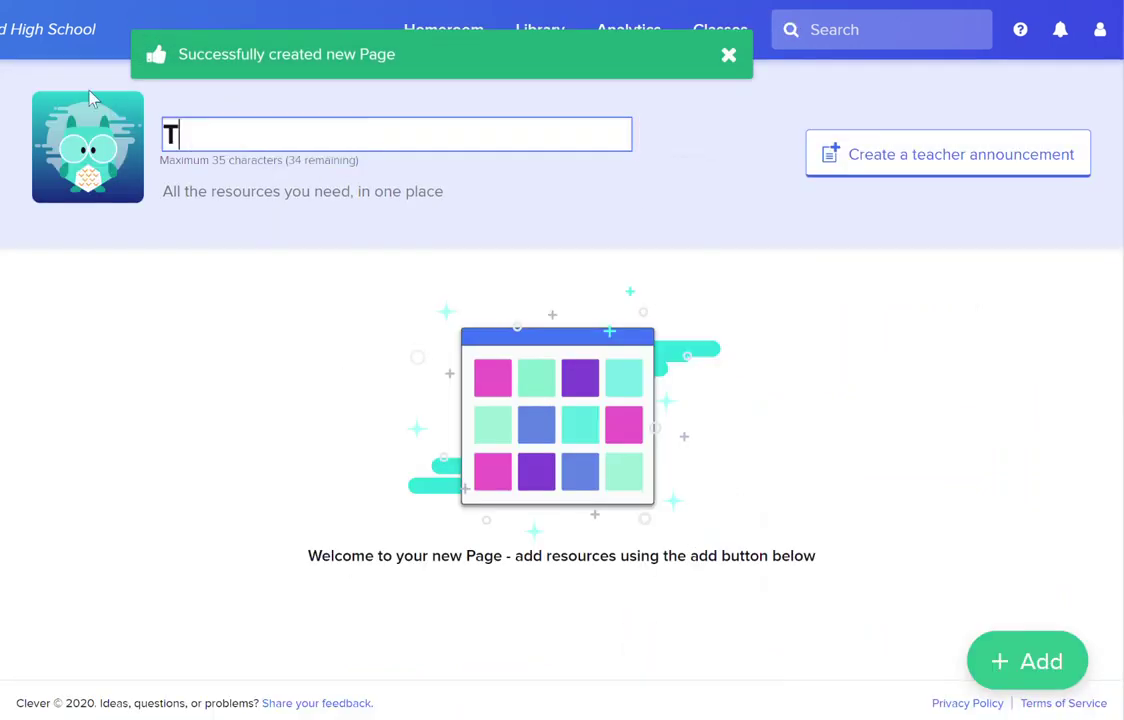
type("eacher Page")
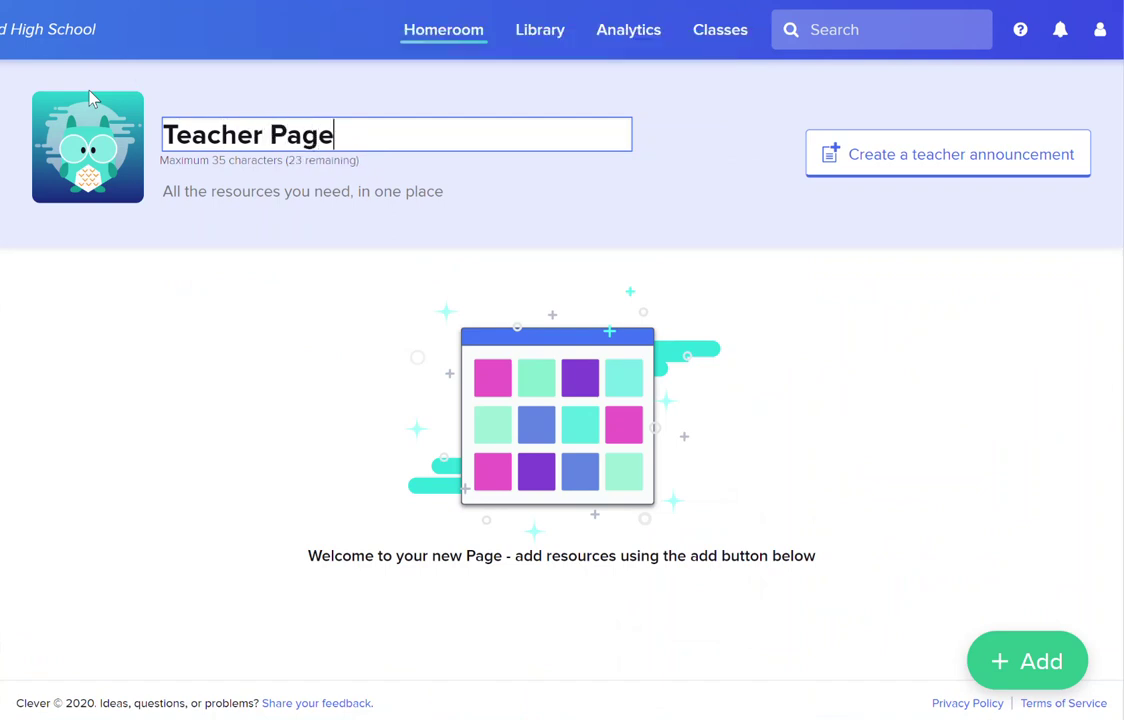
left_click(334, 459)
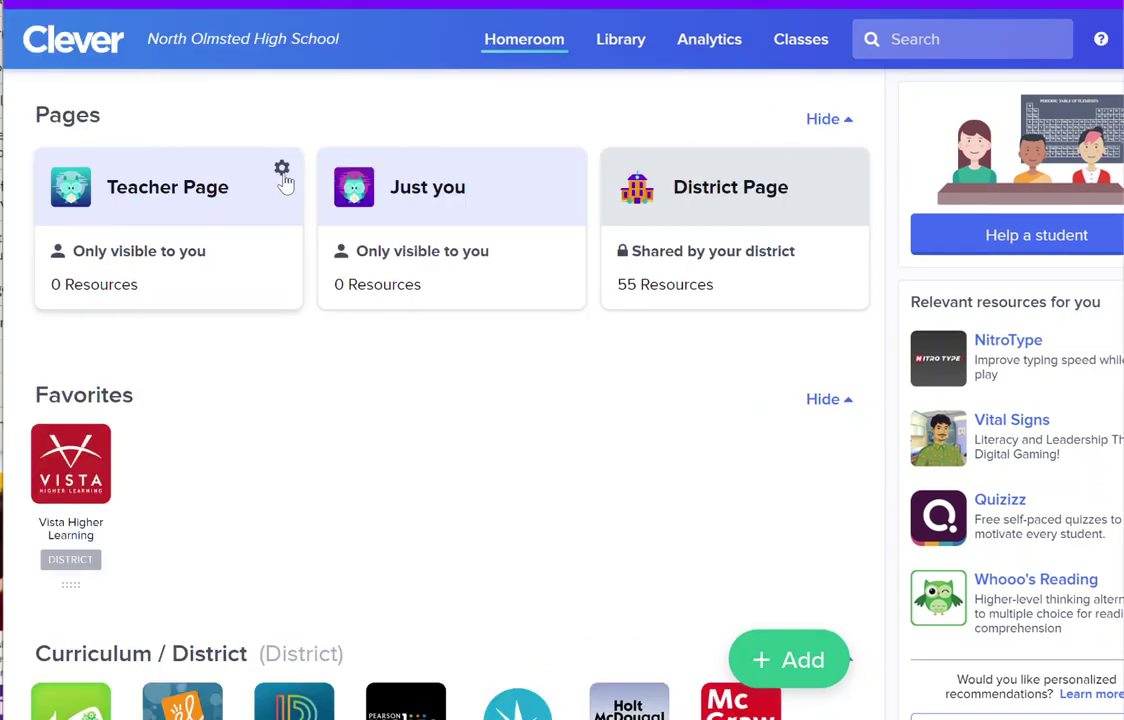
- Examine the sharing options for Teacher Page, including all students and the selectable classes, without saving any change
left_click(282, 171)
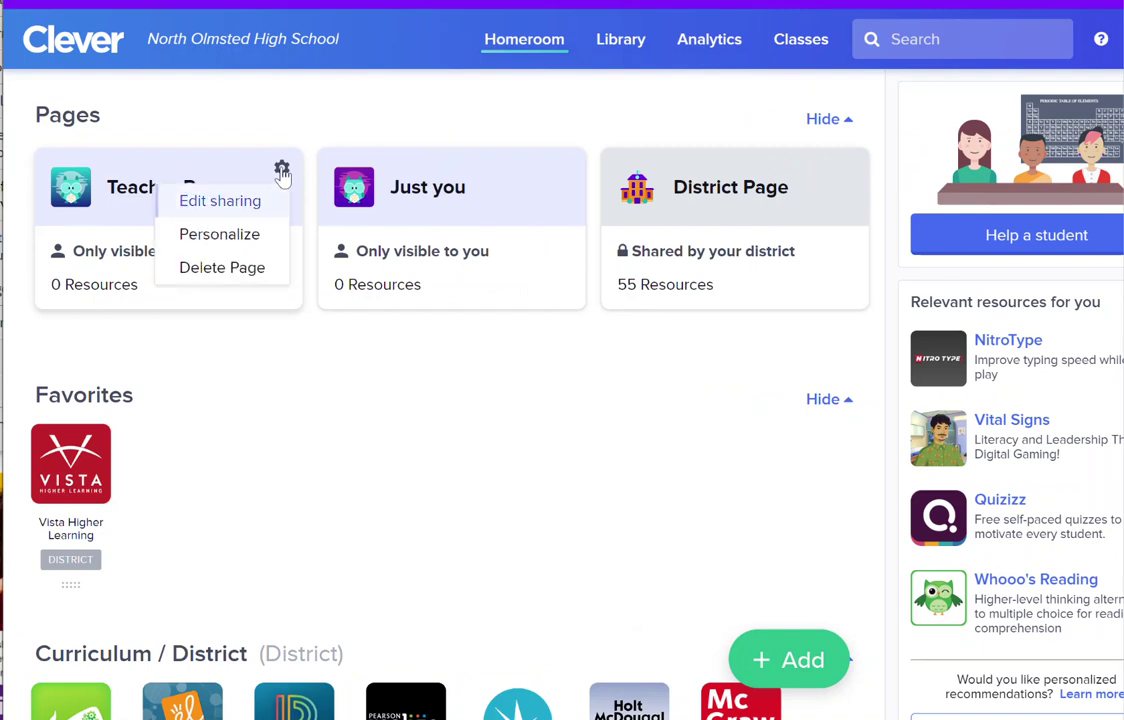
left_click(222, 202)
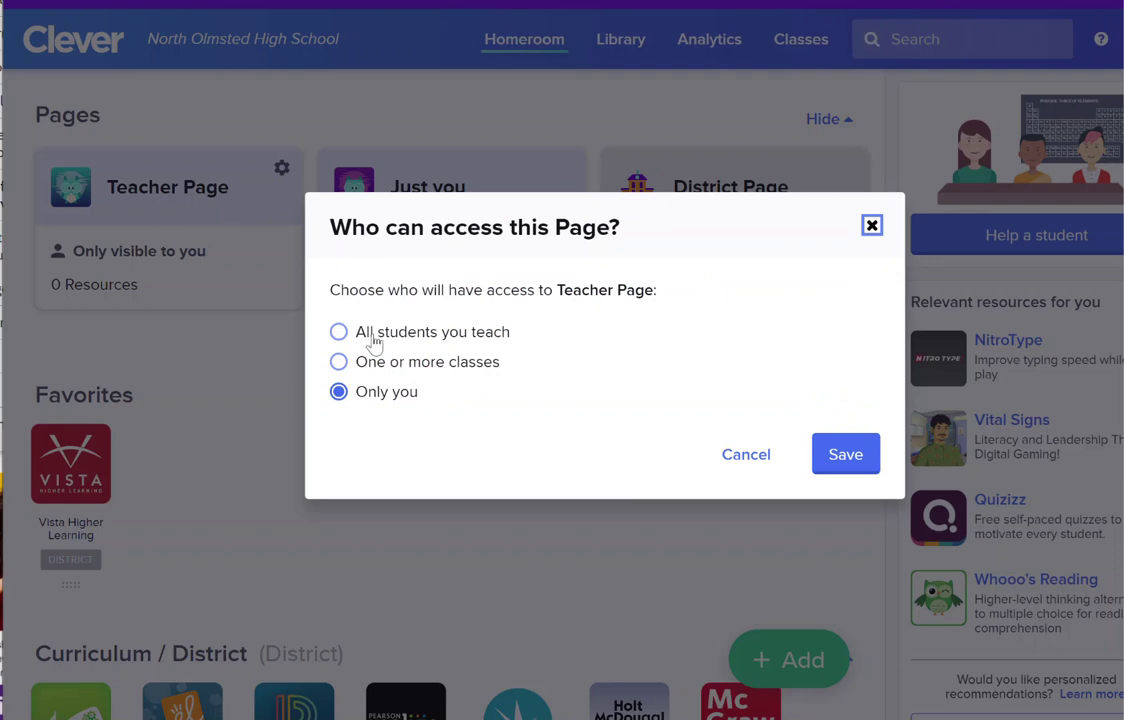
left_click(338, 333)
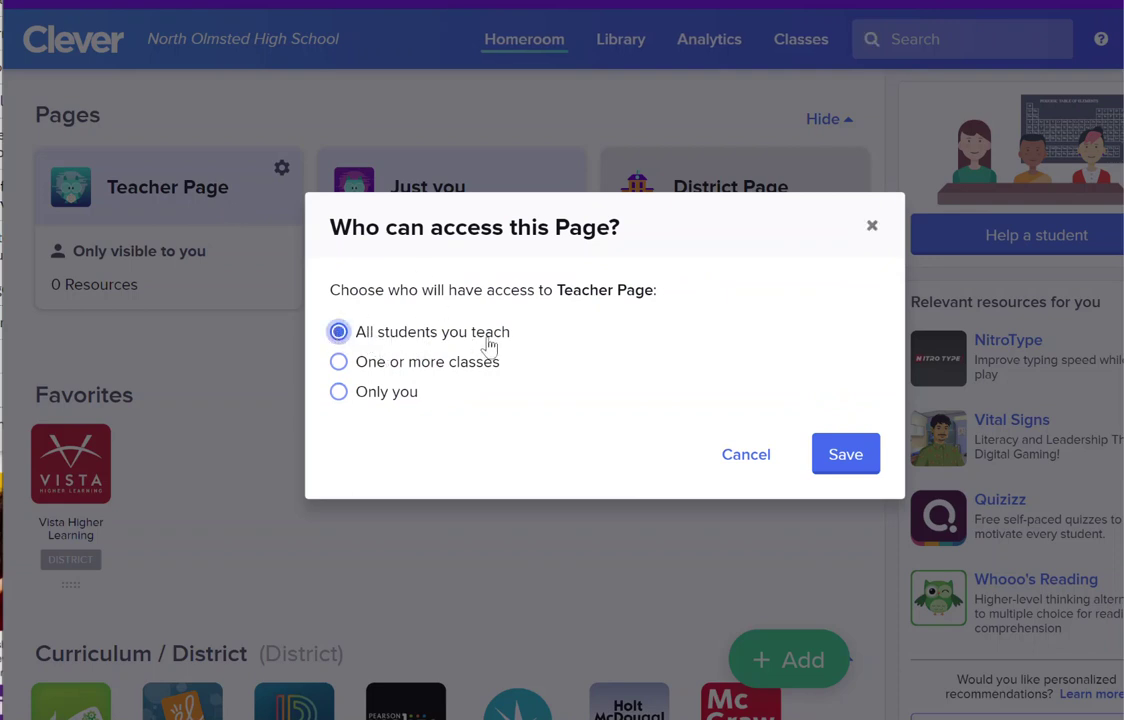
left_click(338, 362)
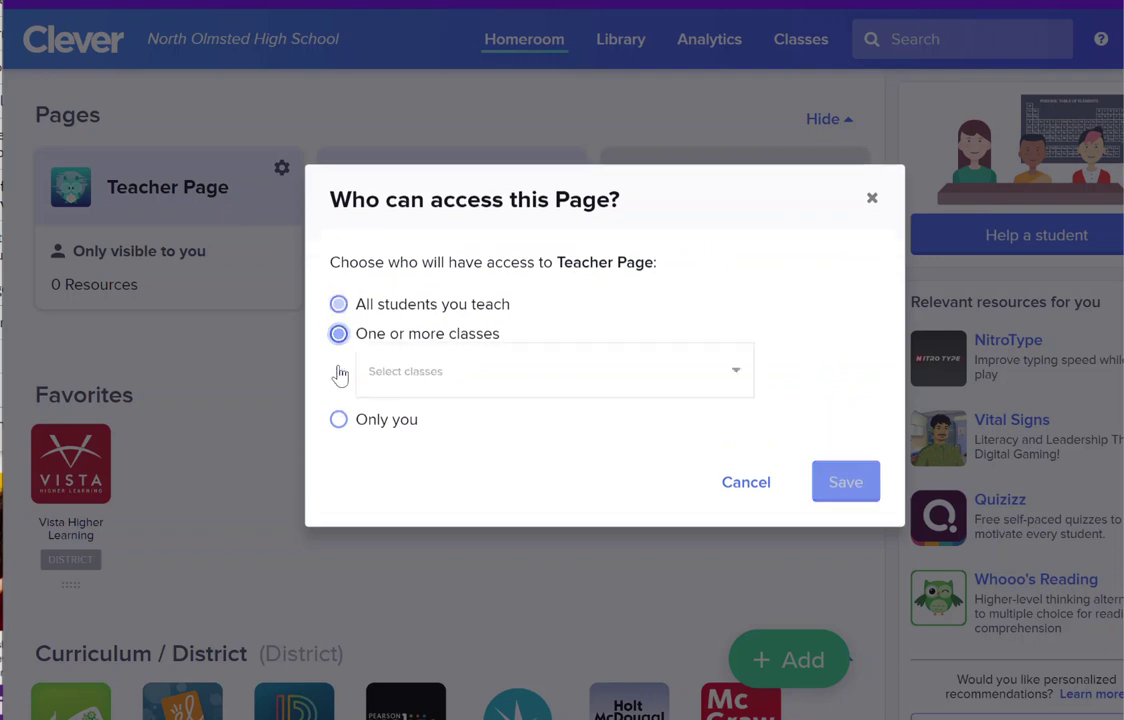
left_click(640, 391)
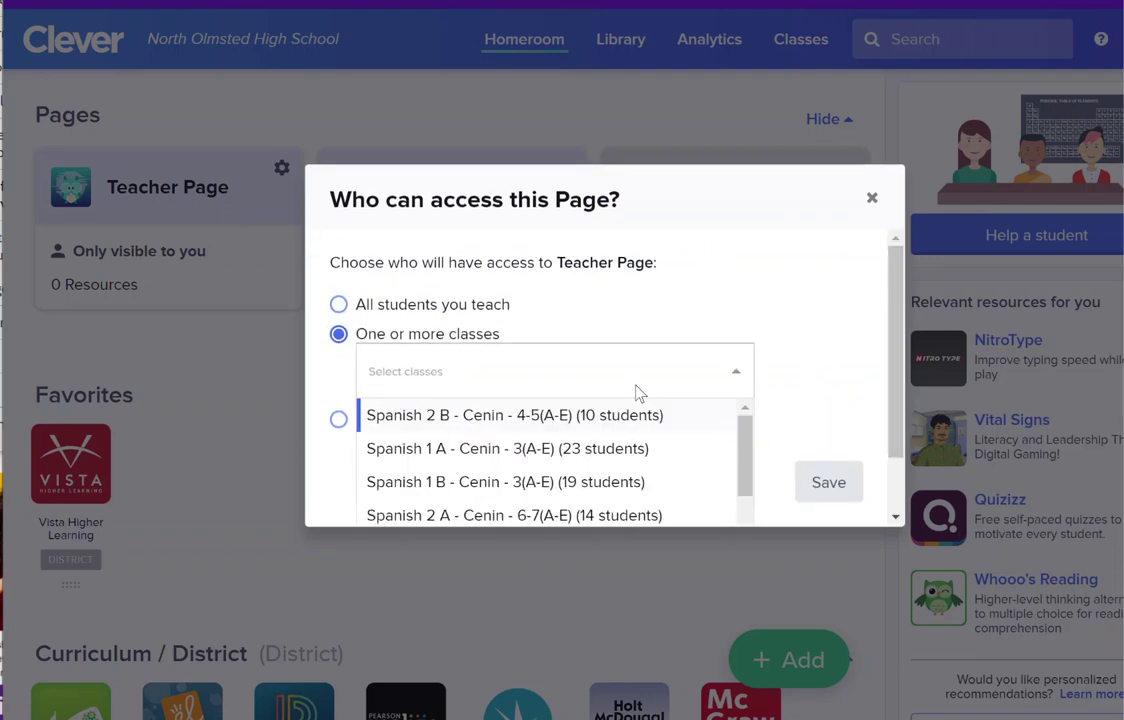
left_click(636, 389)
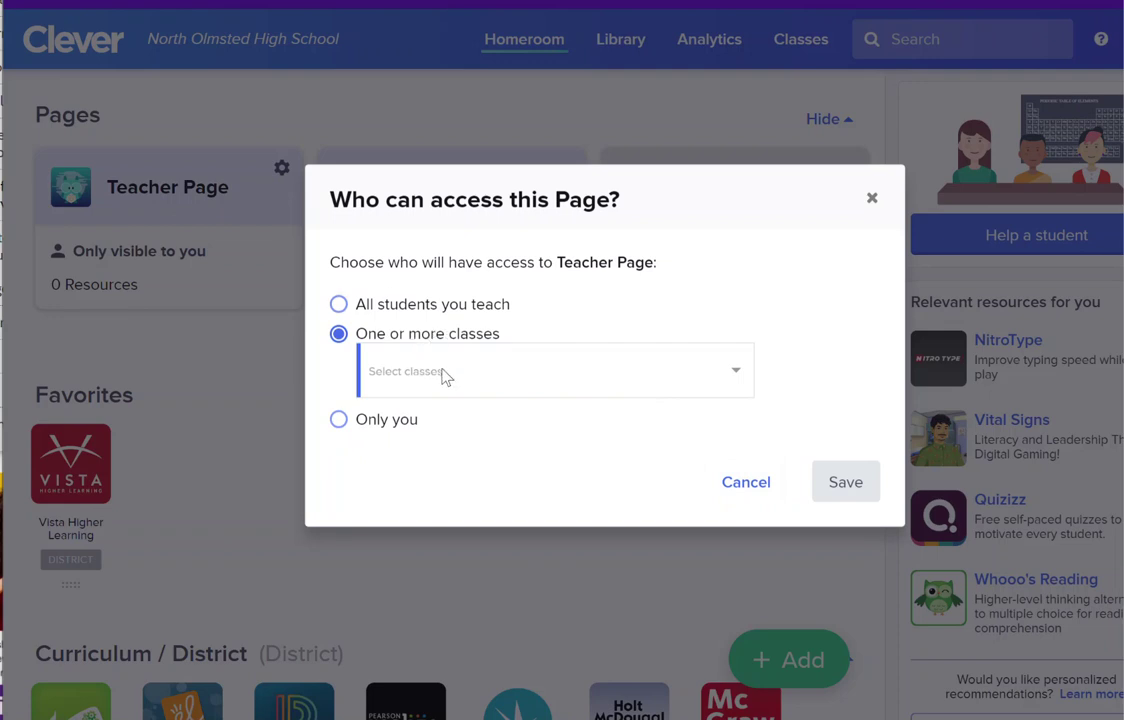
left_click(748, 484)
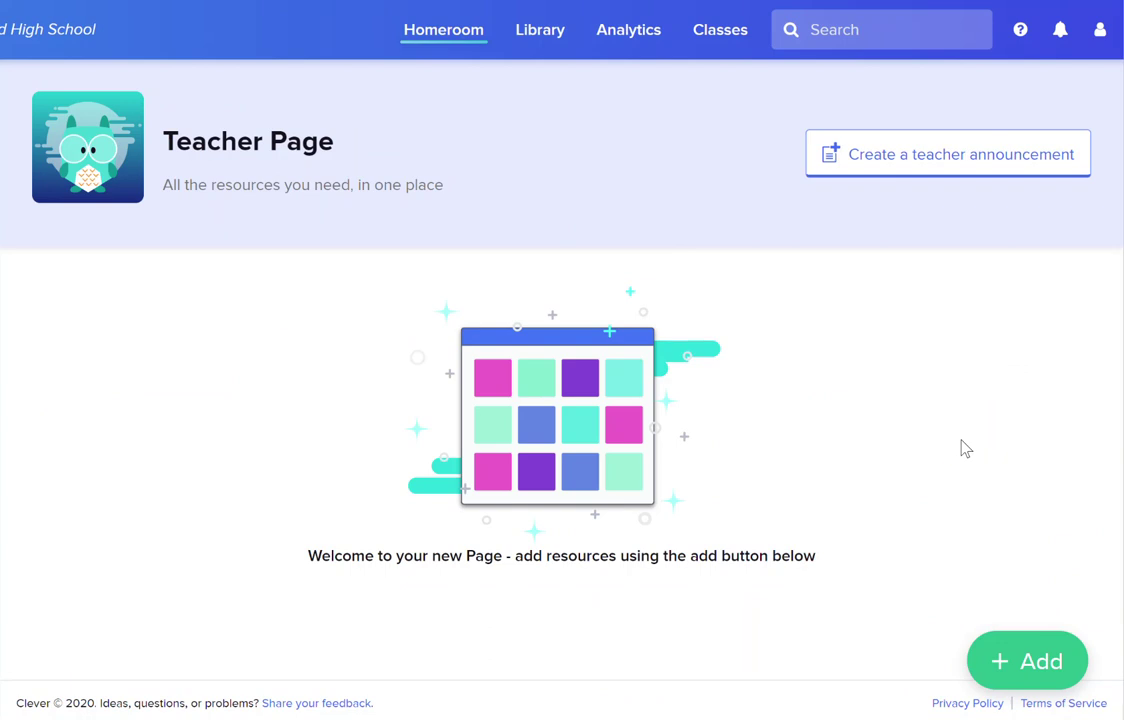
- Post a teacher announcement on Teacher Page reading "Be sure to check out the resources below."
left_click(890, 164)
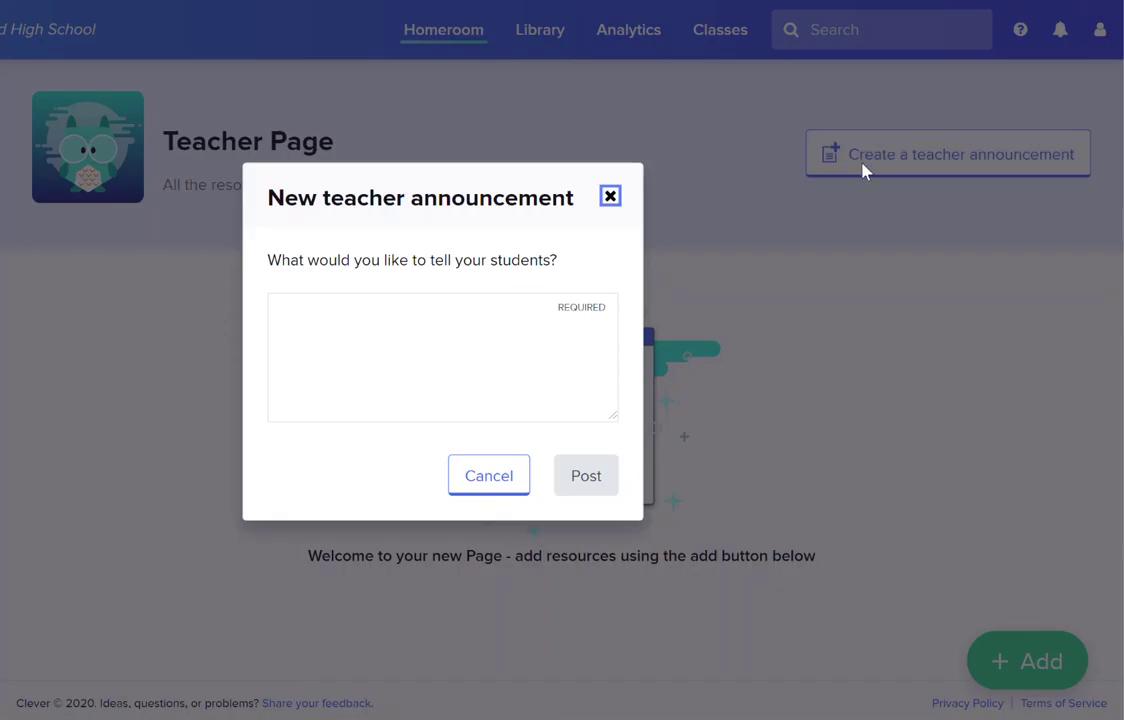
left_click(437, 344)
type("Be s")
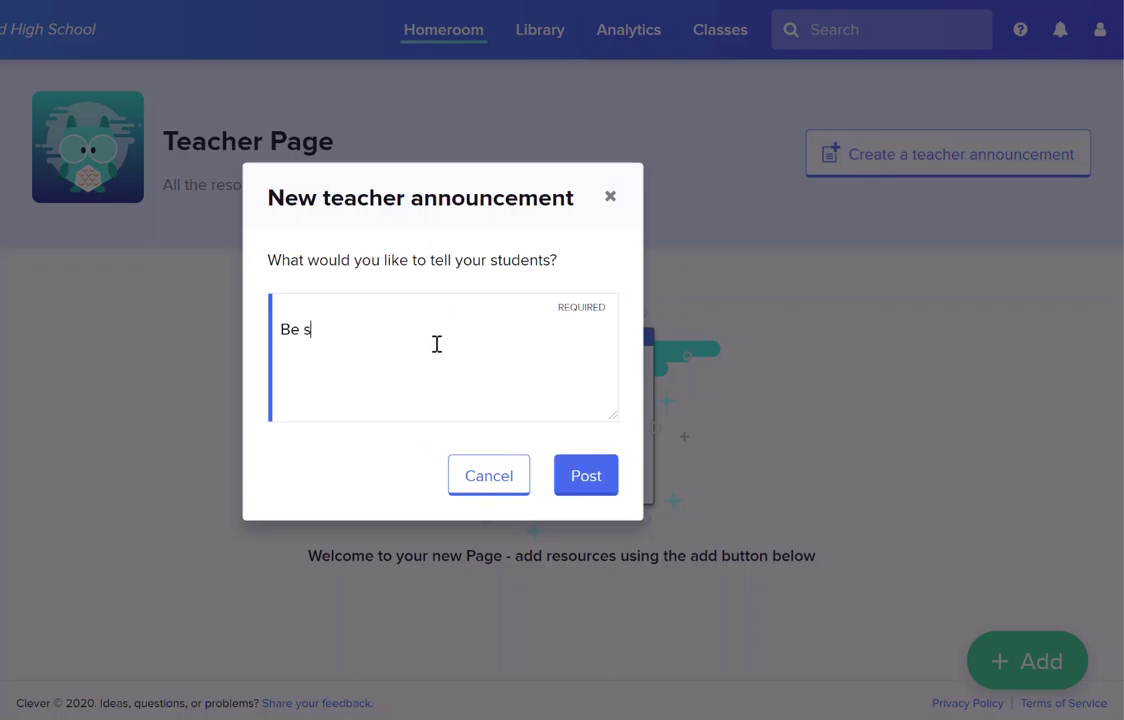
type("ure to check out the")
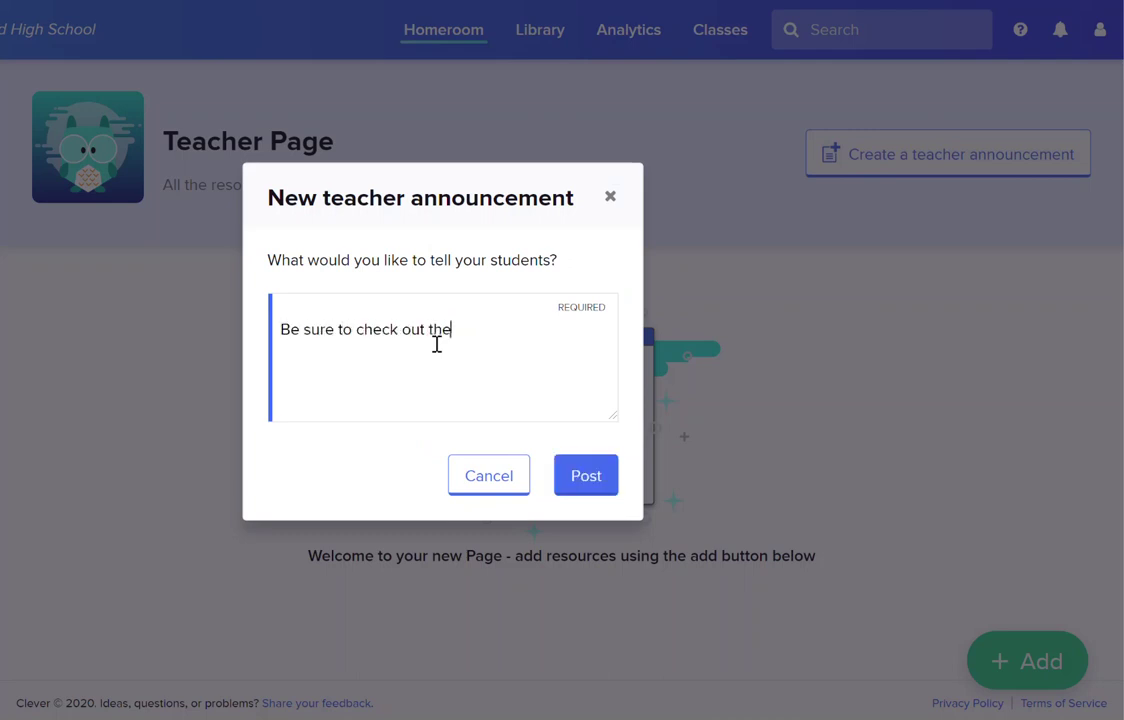
type(" resources below.")
left_click(572, 478)
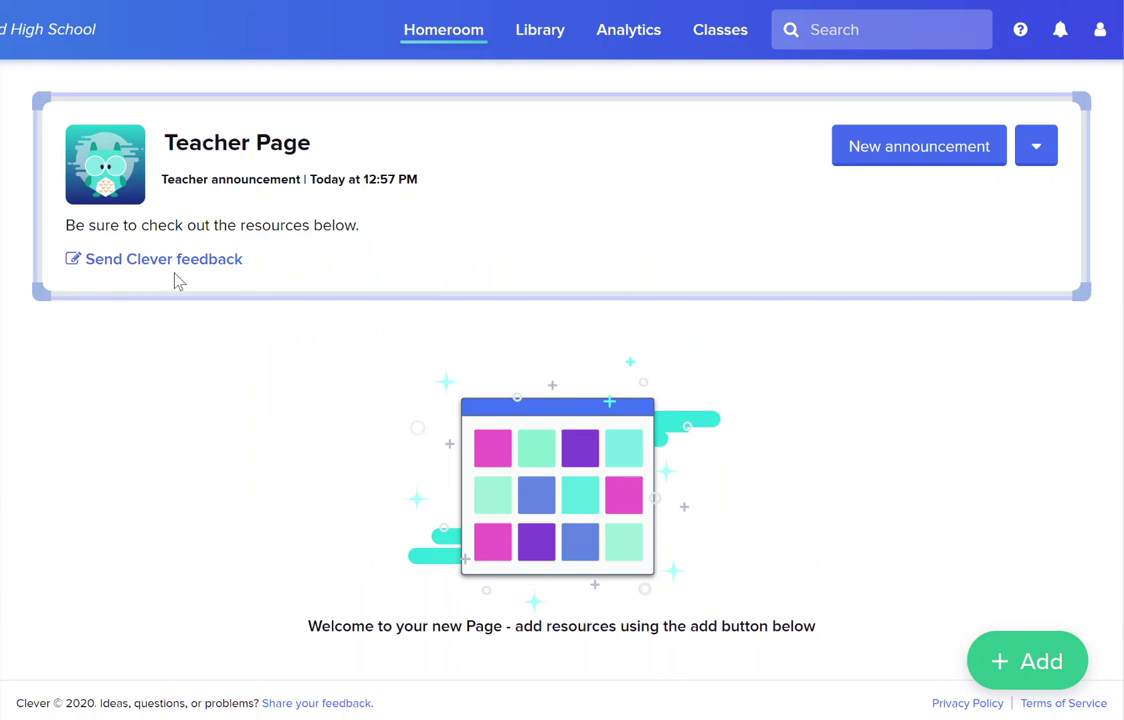
left_click(1037, 152)
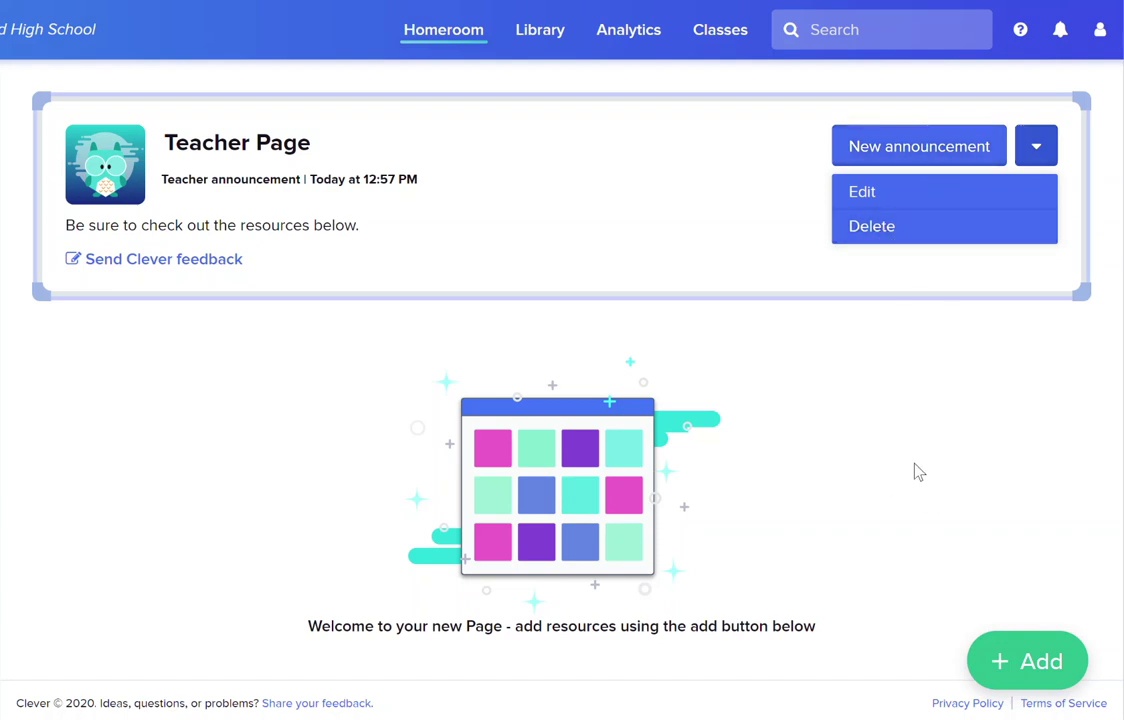
left_click(910, 490)
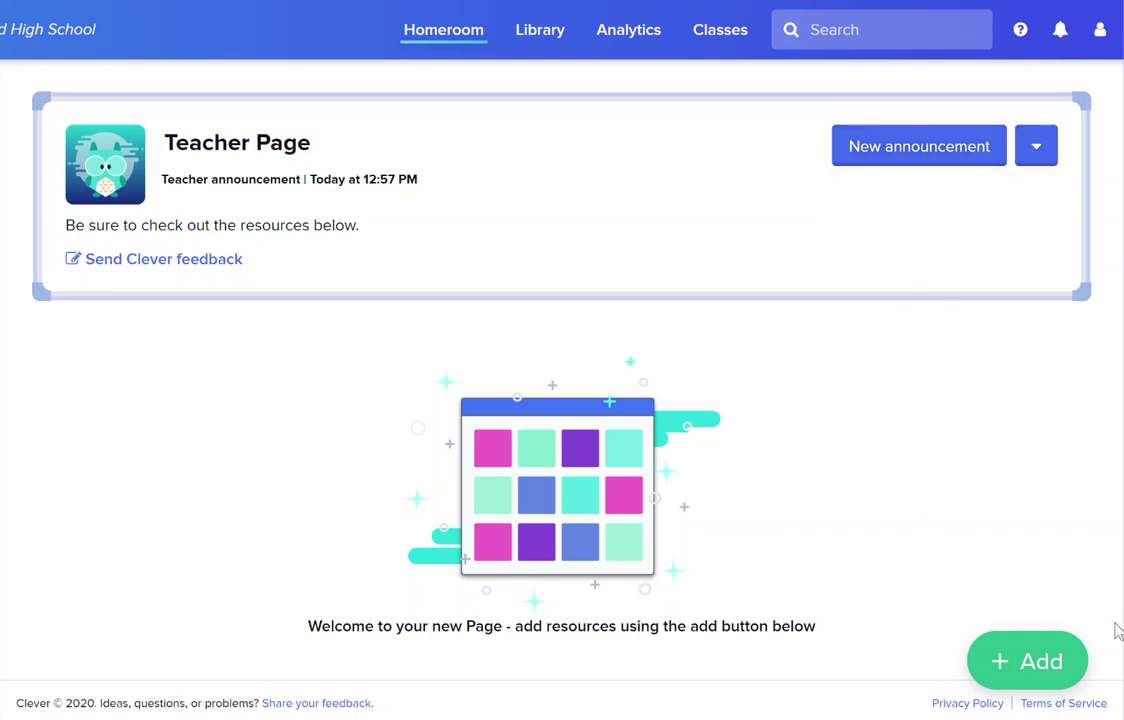
- Add a resource category to Teacher Page and title it "Math"
left_click(1060, 670)
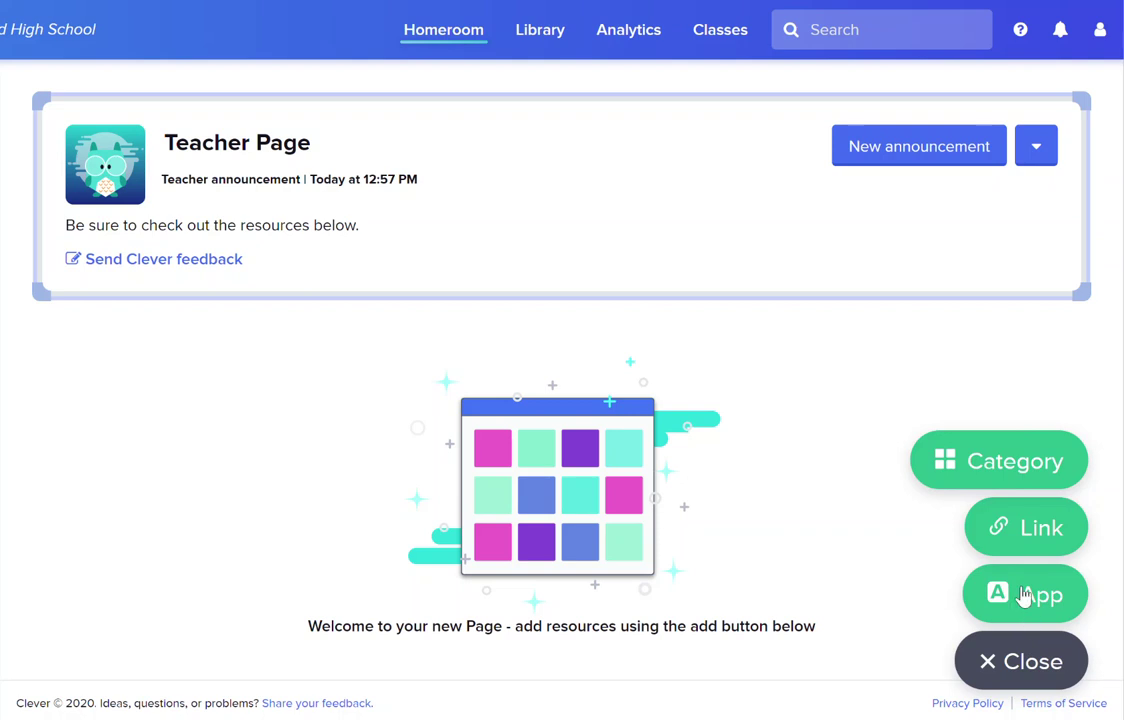
left_click(974, 467)
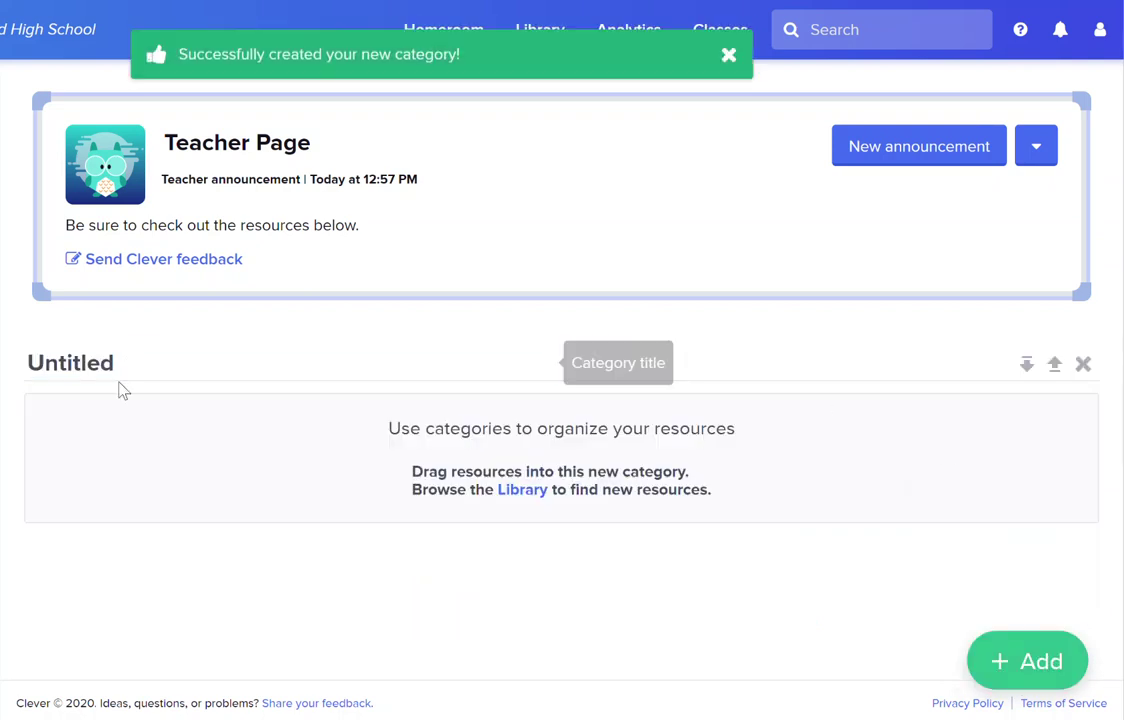
left_click(115, 365)
left_click_drag(114, 362, 27, 362)
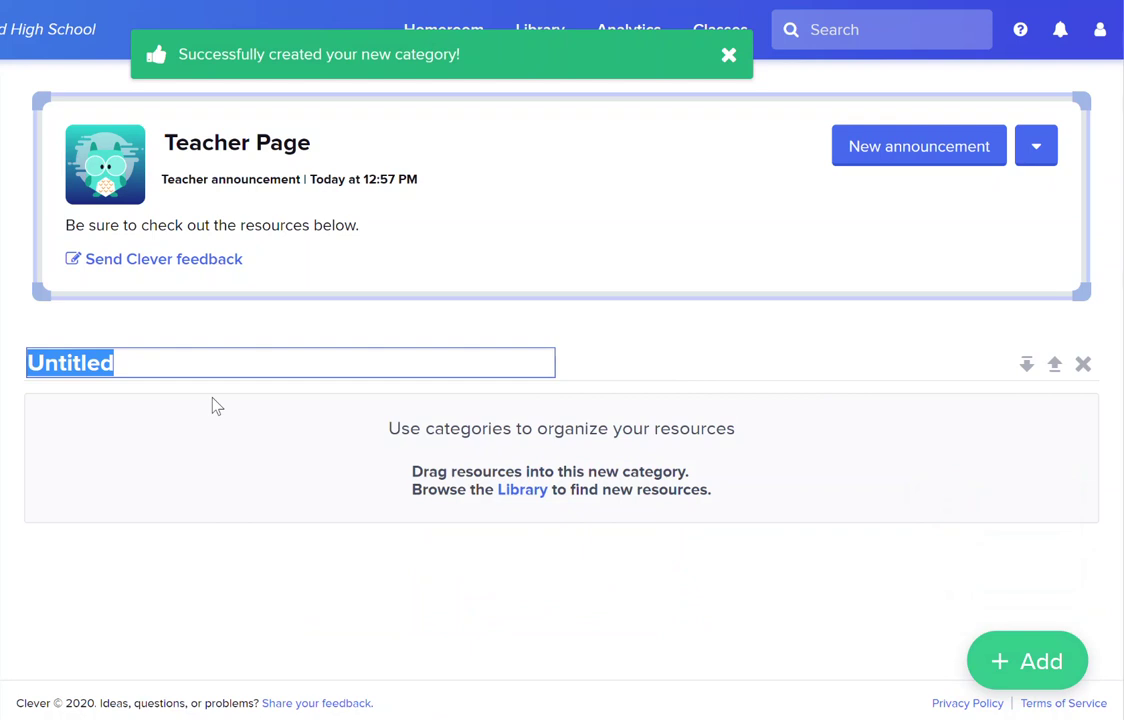
type("Math")
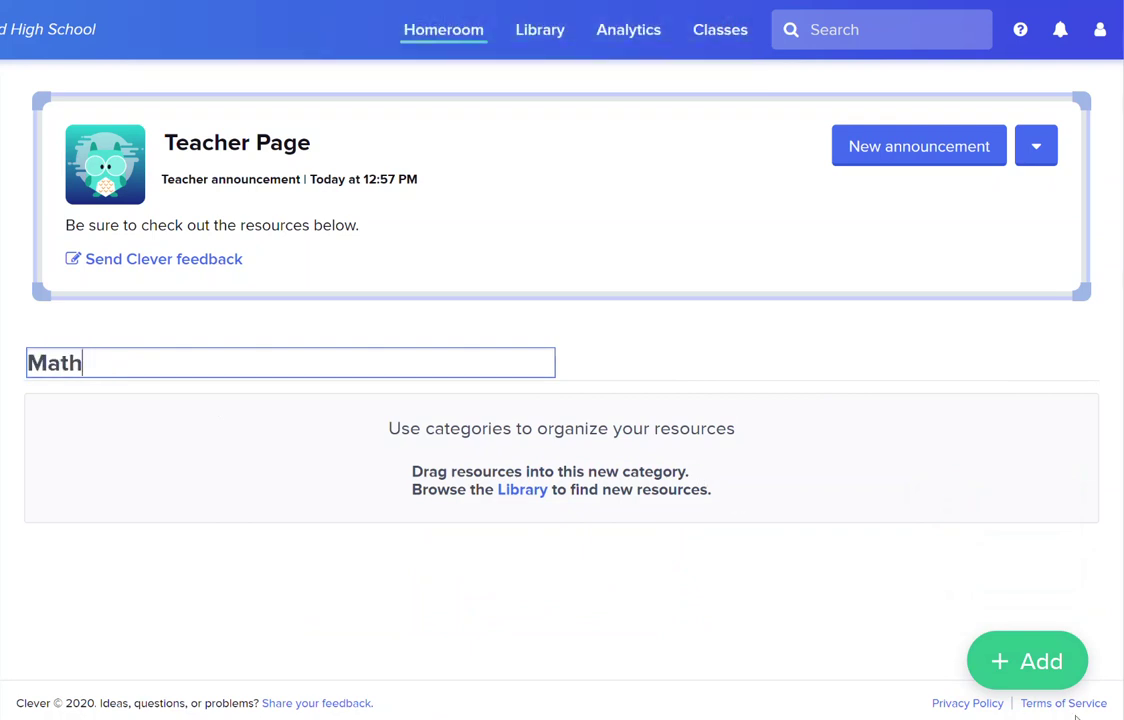
- Add a second resource category to the page and title it "Science"
left_click(1066, 657)
left_click(1029, 469)
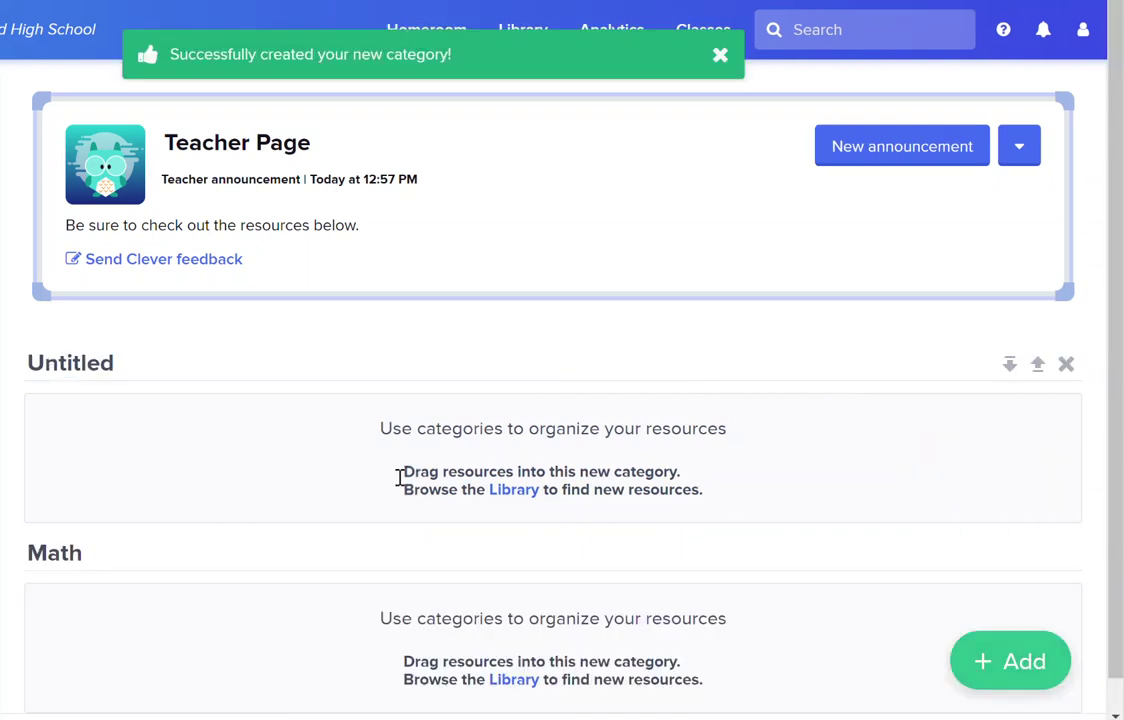
left_click(123, 358)
left_click_drag(123, 358, 28, 358)
key("BackSpace")
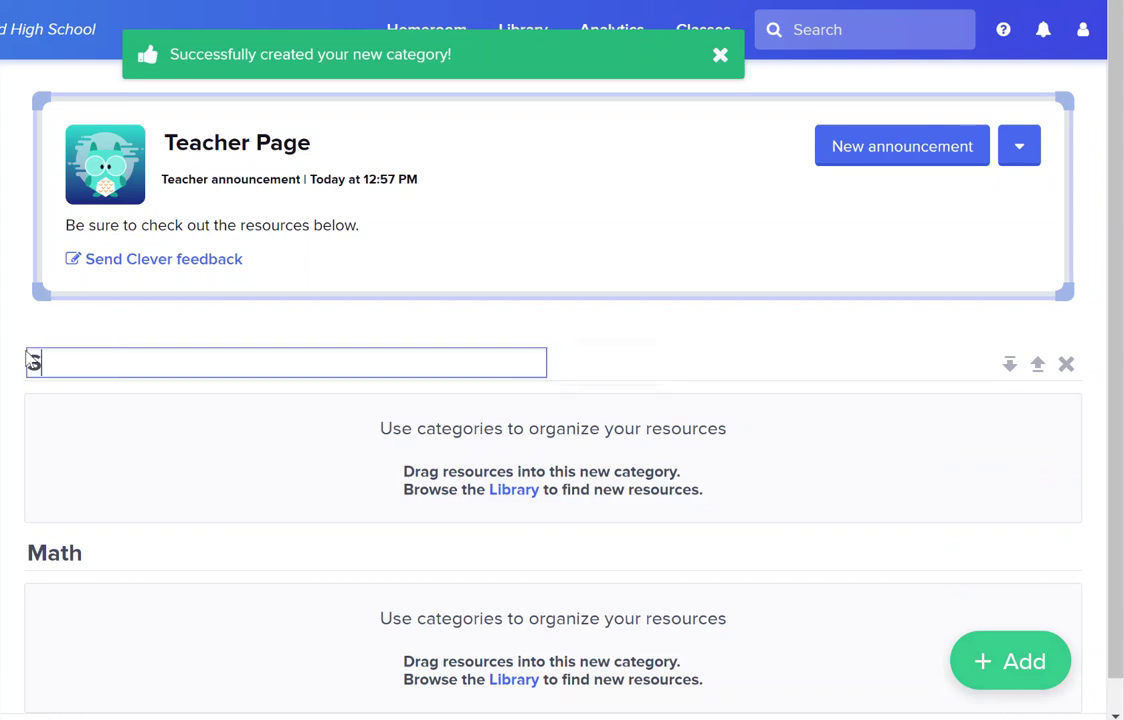
type("Science")
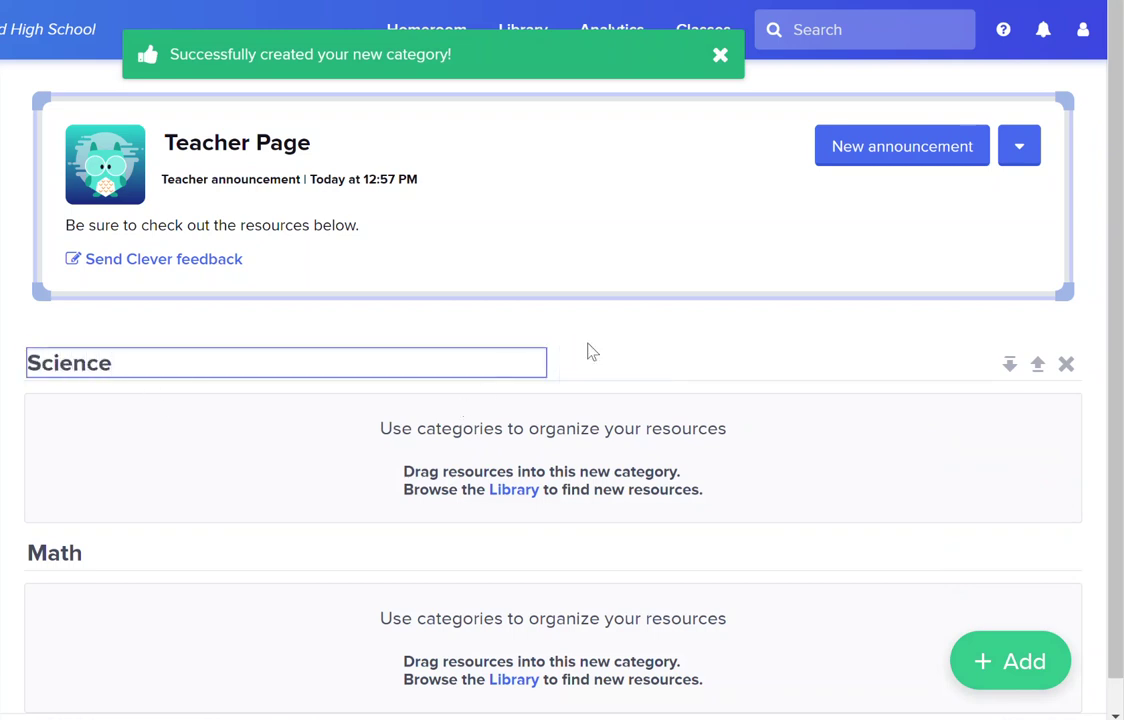
left_click(592, 350)
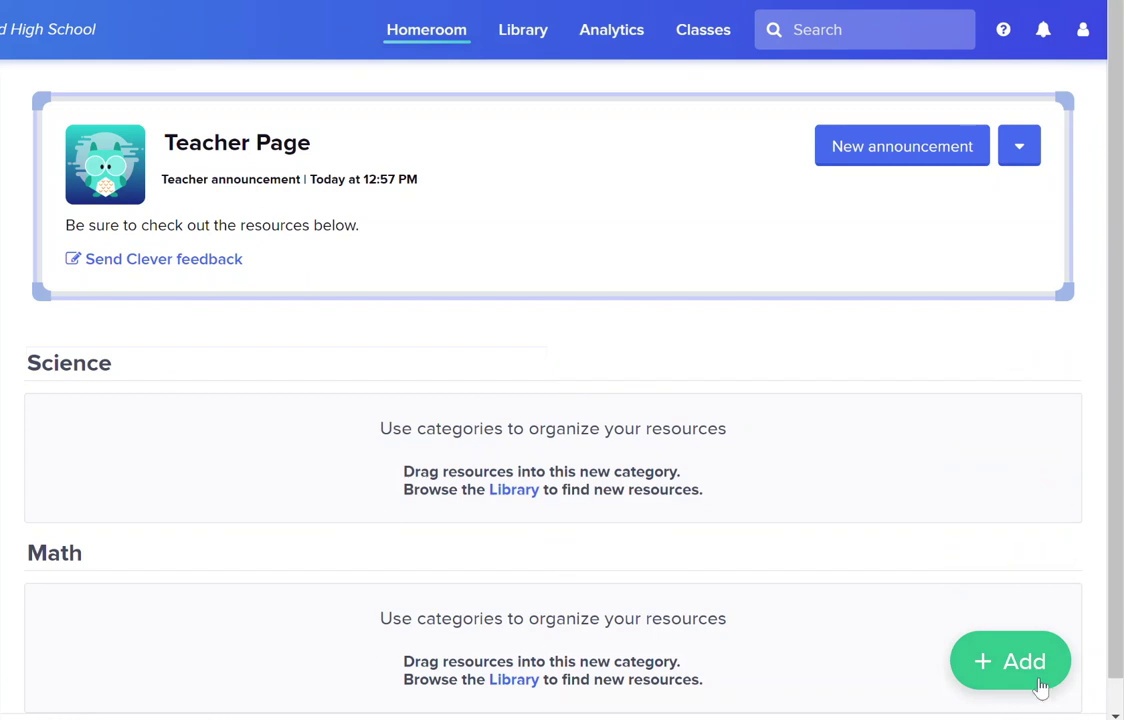
- Examine the options for adding apps to Teacher Page, including the name search and district-recommended apps, without adding any
left_click(1019, 661)
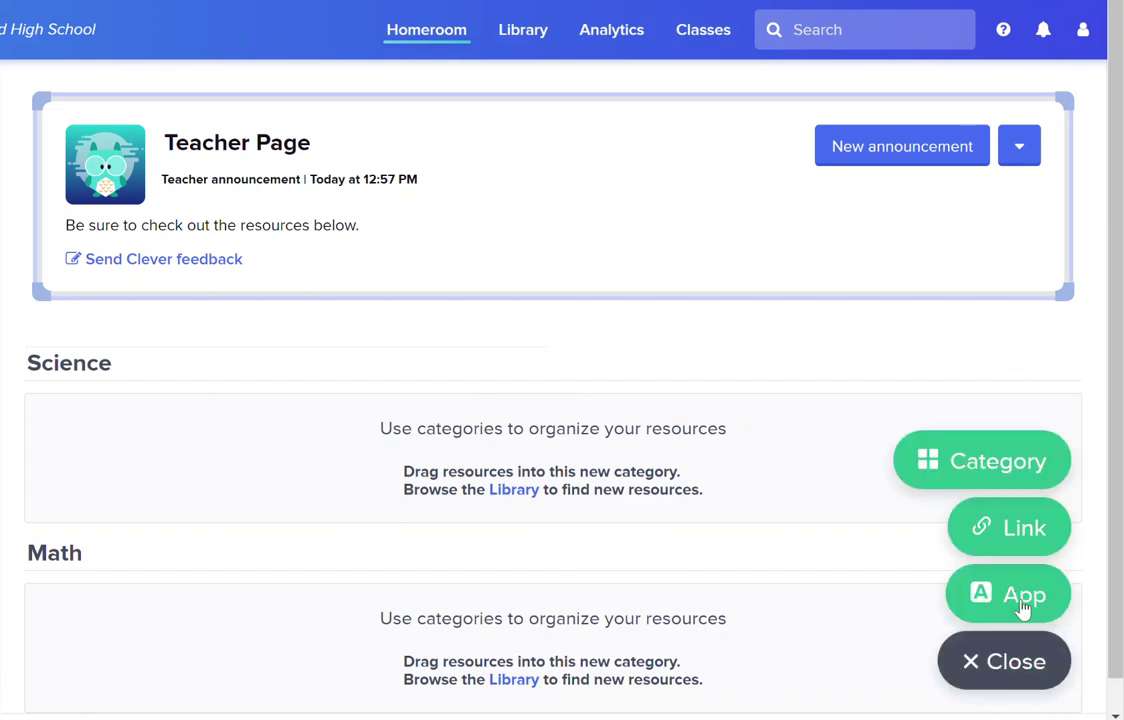
left_click(1022, 600)
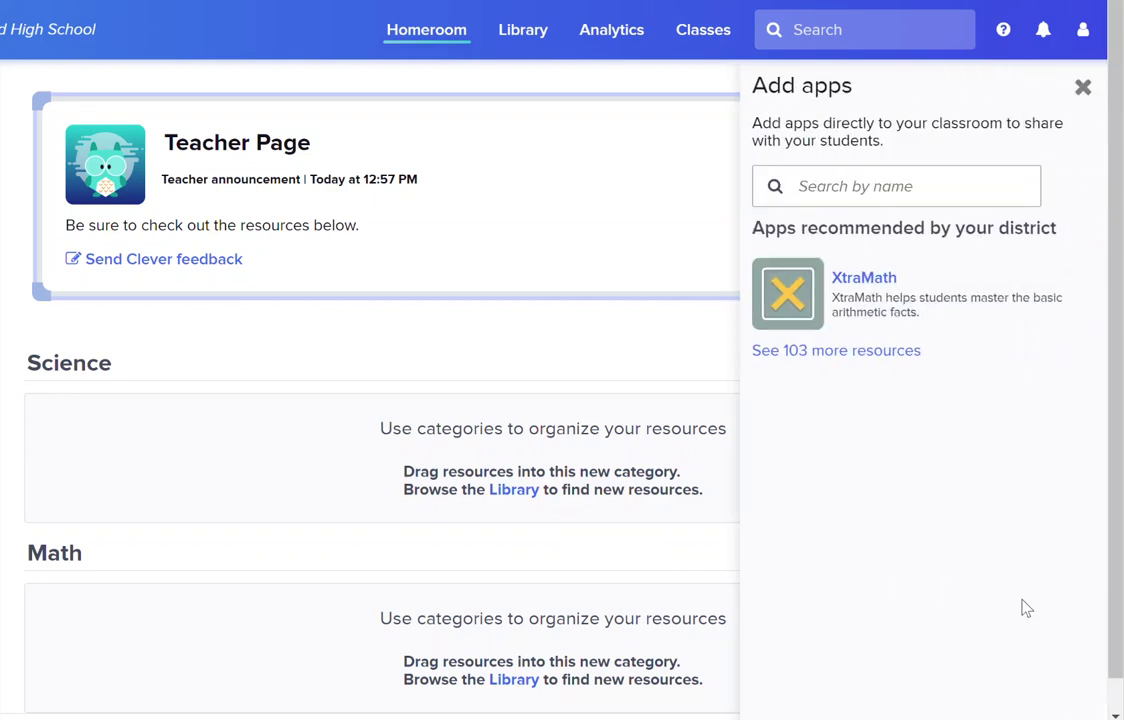
left_click(835, 185)
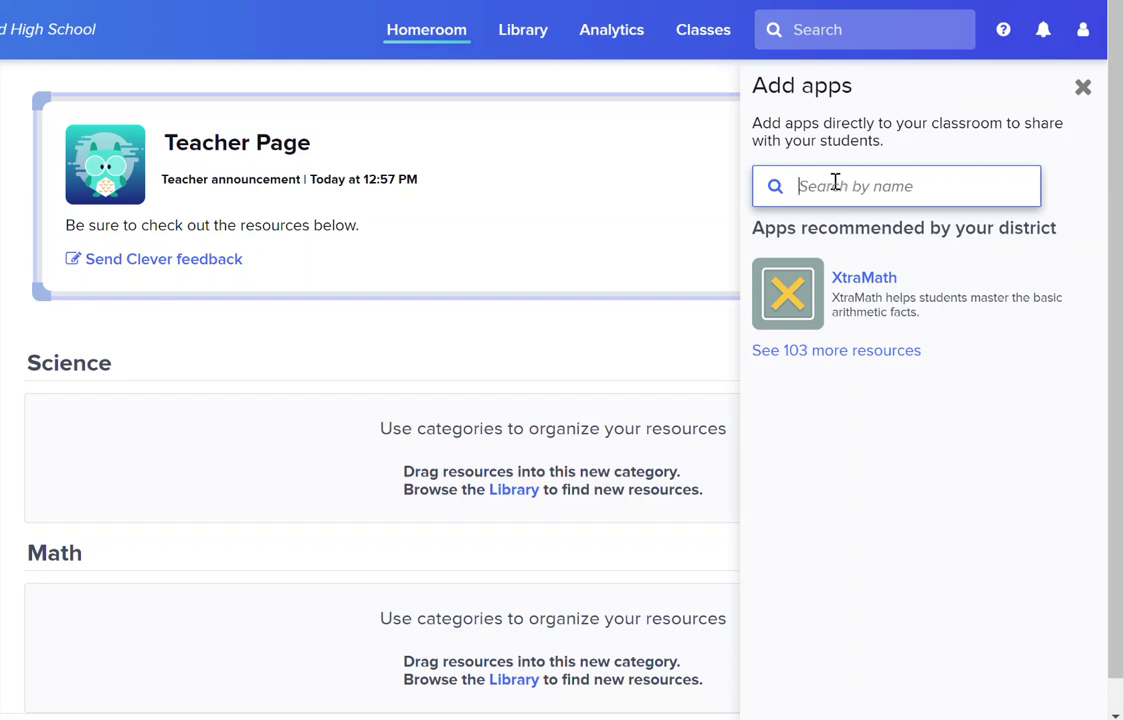
left_click(1083, 87)
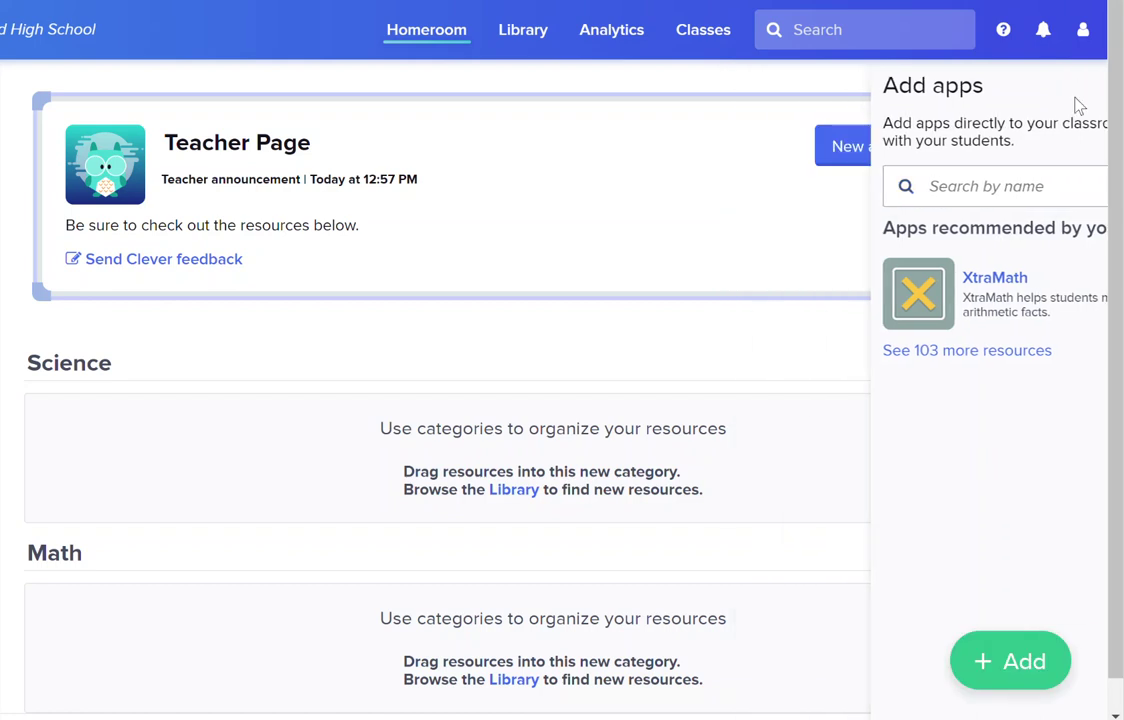
- Start adding a link to Teacher Page and search the web for "scholastic news" in a separate browser tab
left_click(997, 662)
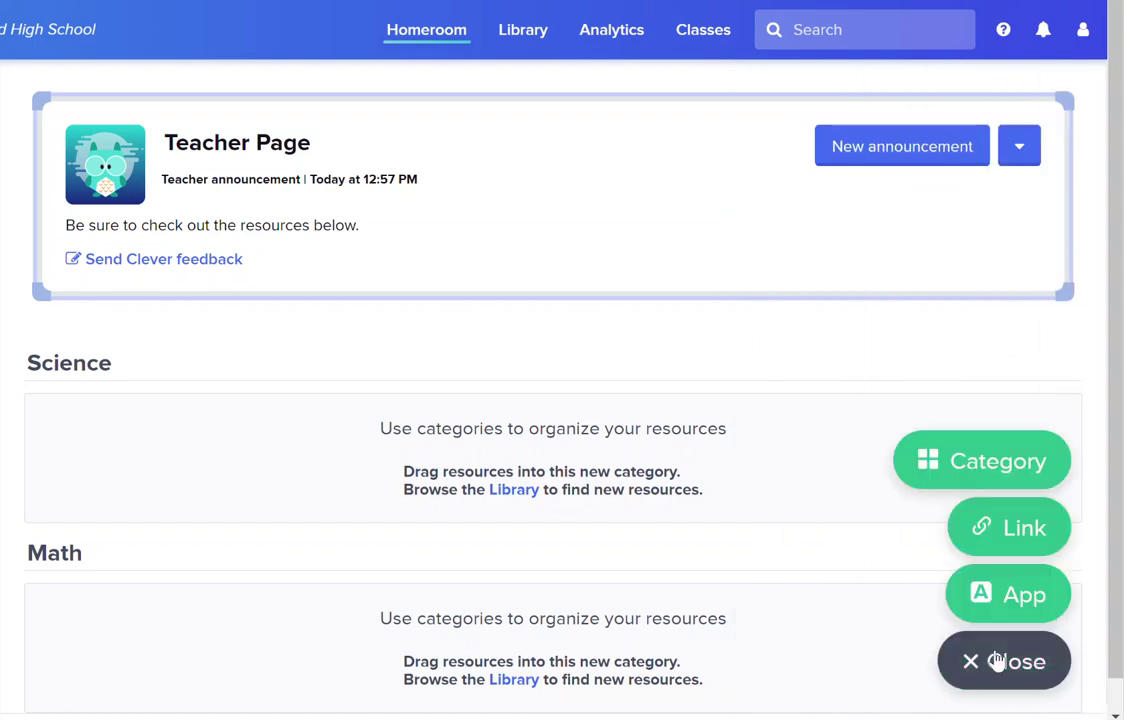
left_click(1008, 533)
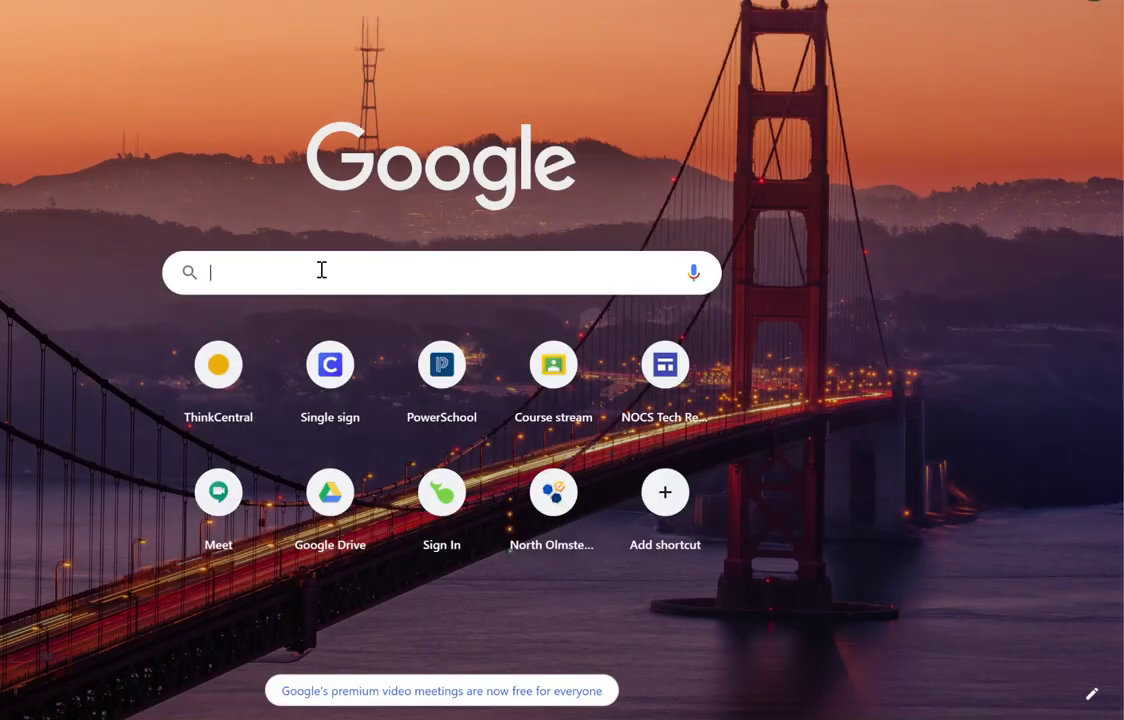
type("scholastic new")
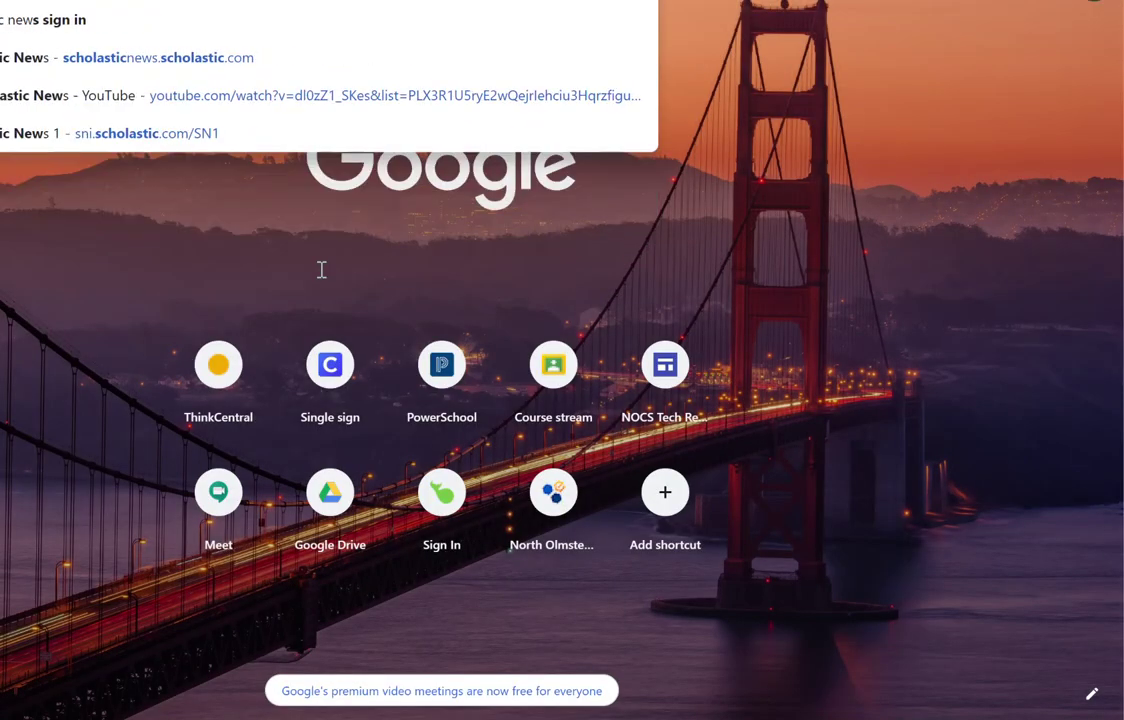
type("s")
key("Return")
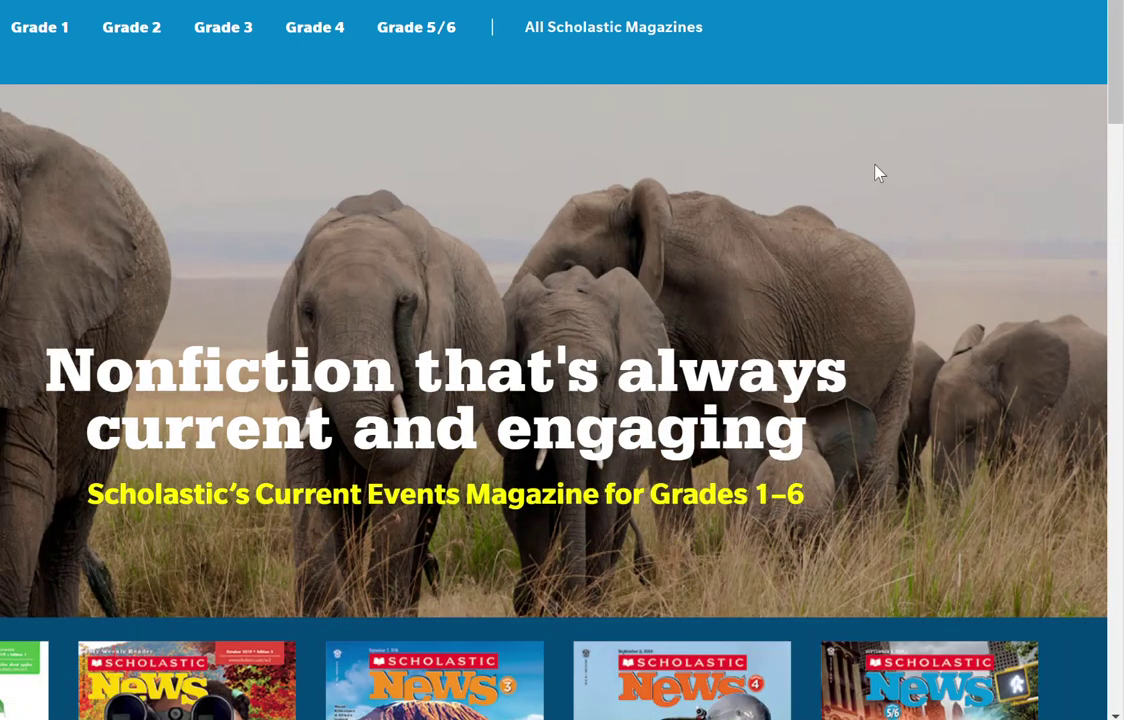
- Open the student sign-in page of the first-grade Scholastic News edition and copy its web address
scroll(875, 172, "down", 15)
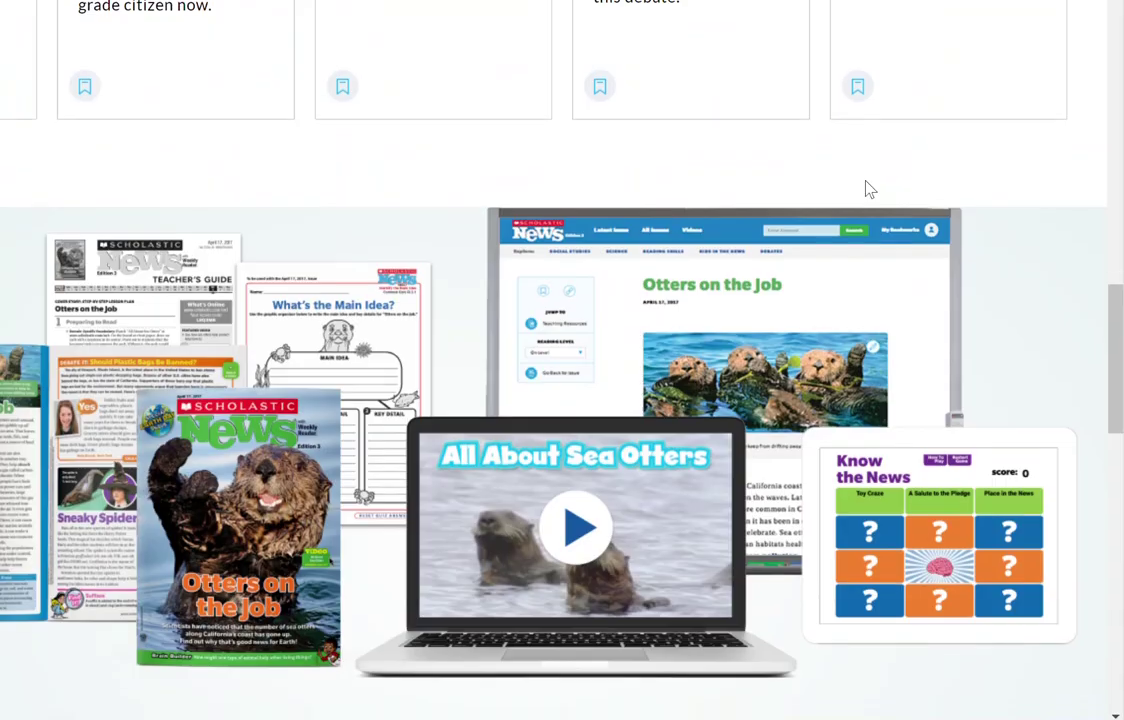
scroll(868, 190, "up", 15)
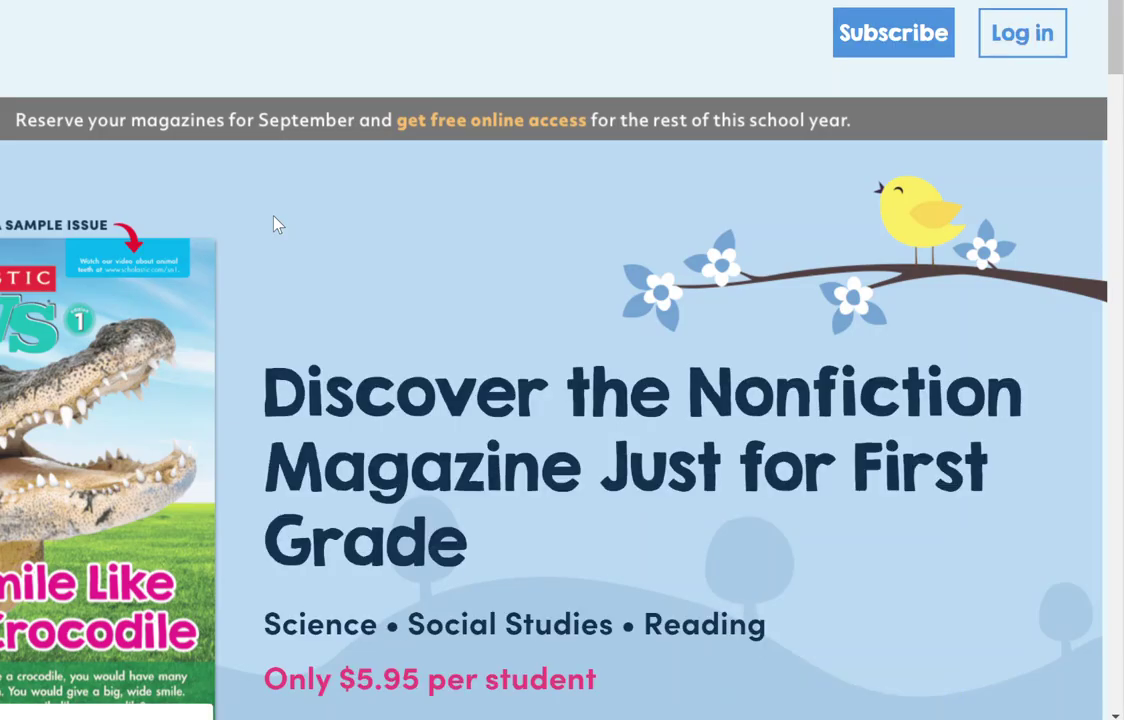
left_click(1020, 38)
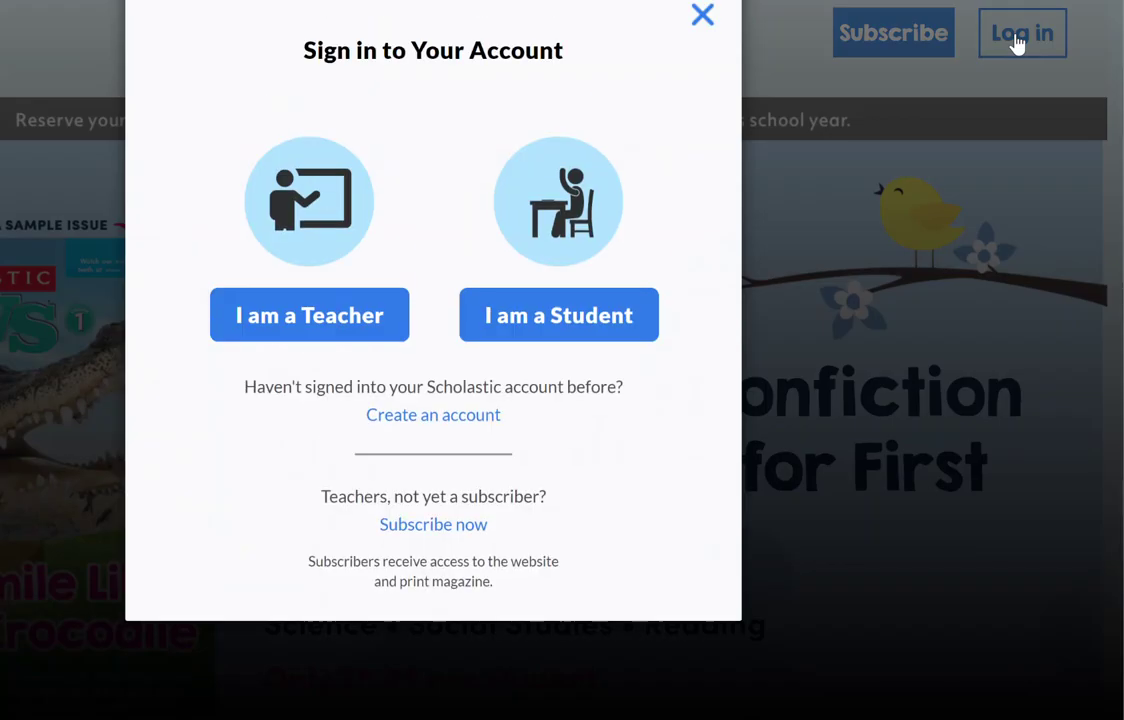
left_click(517, 328)
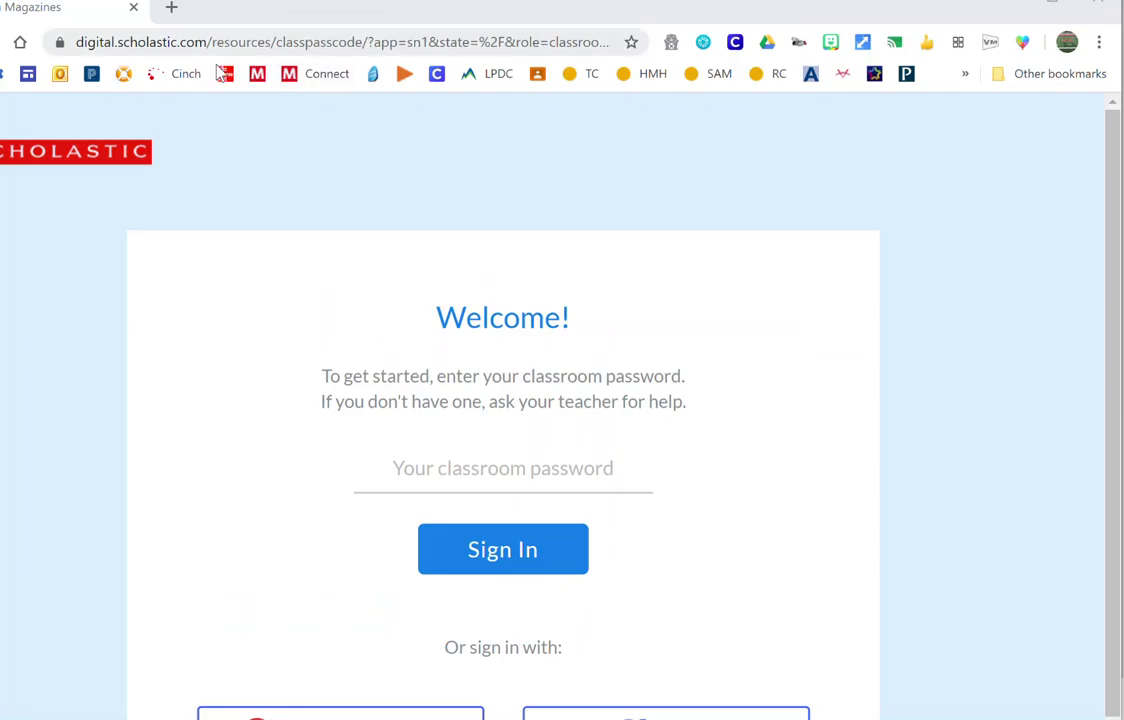
left_click(105, 43)
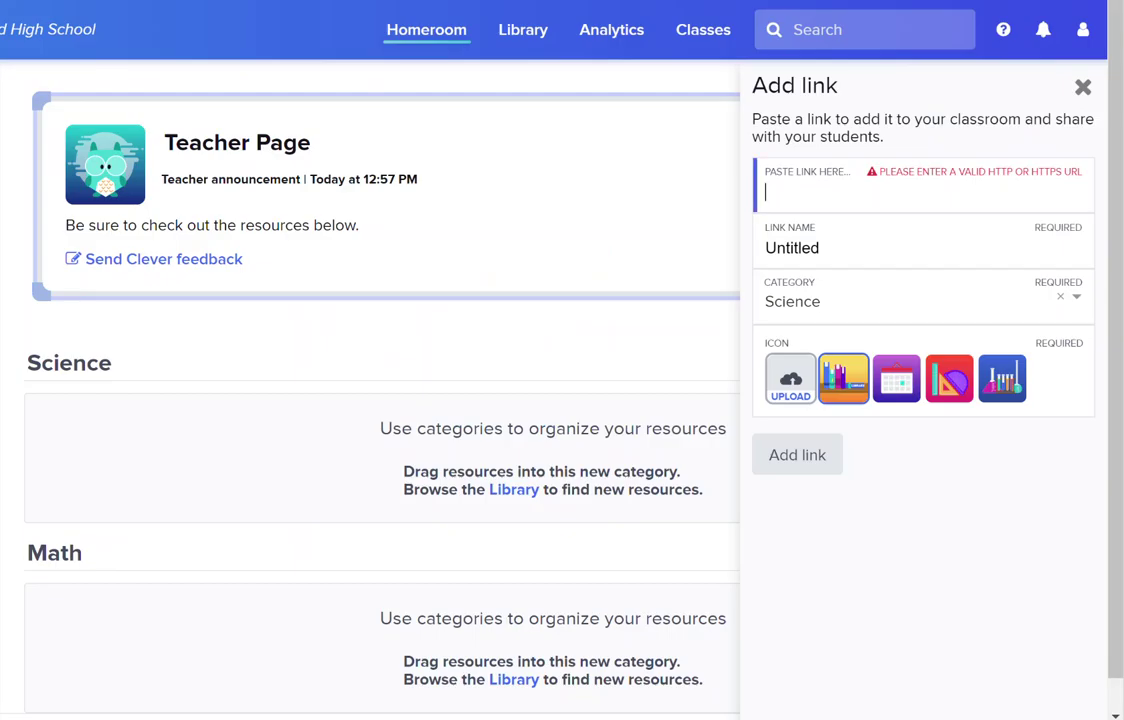
- Return to Clever, paste the Scholastic address as the link and name it "Scholastic News" followed by the classroom passcode in parentheses
left_click(834, 183)
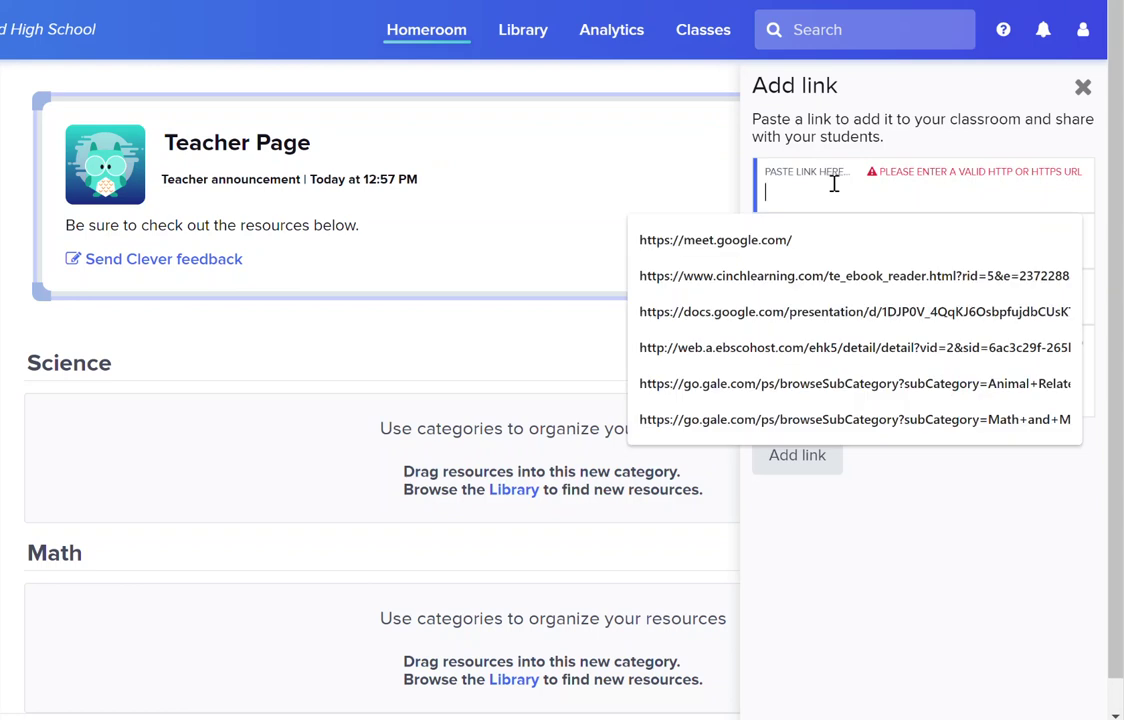
key("ctrl+v")
left_click(822, 246)
left_click_drag(822, 246, 767, 247)
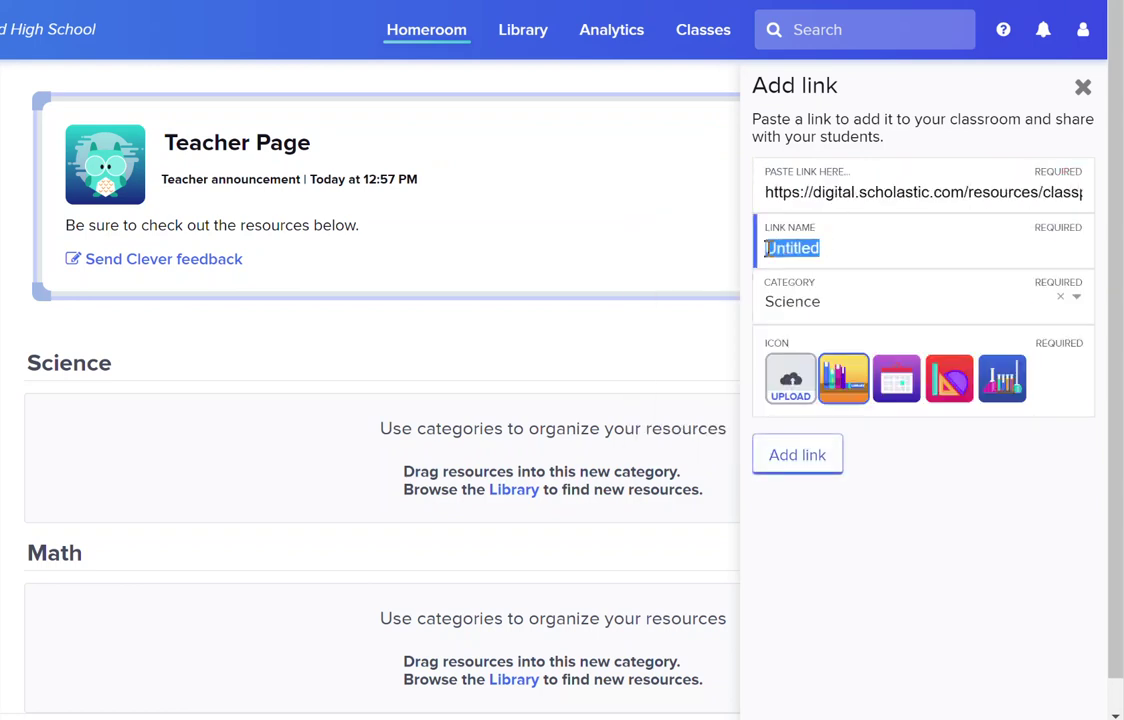
type("Scholastic ")
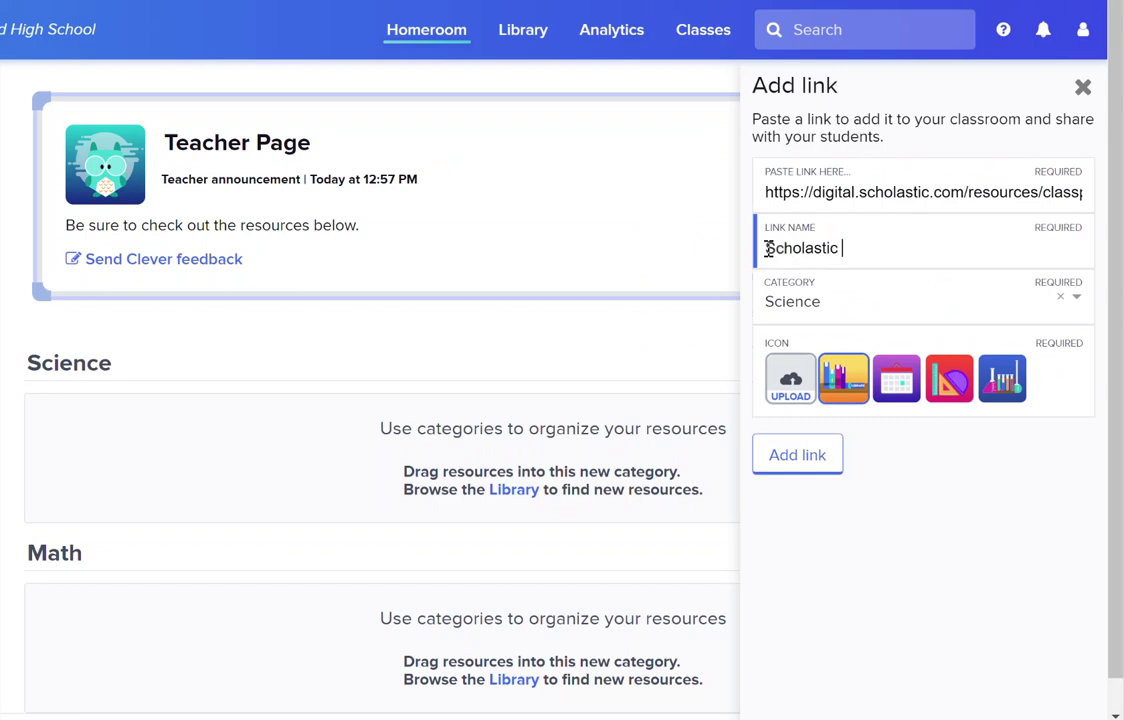
type("News (code: ")
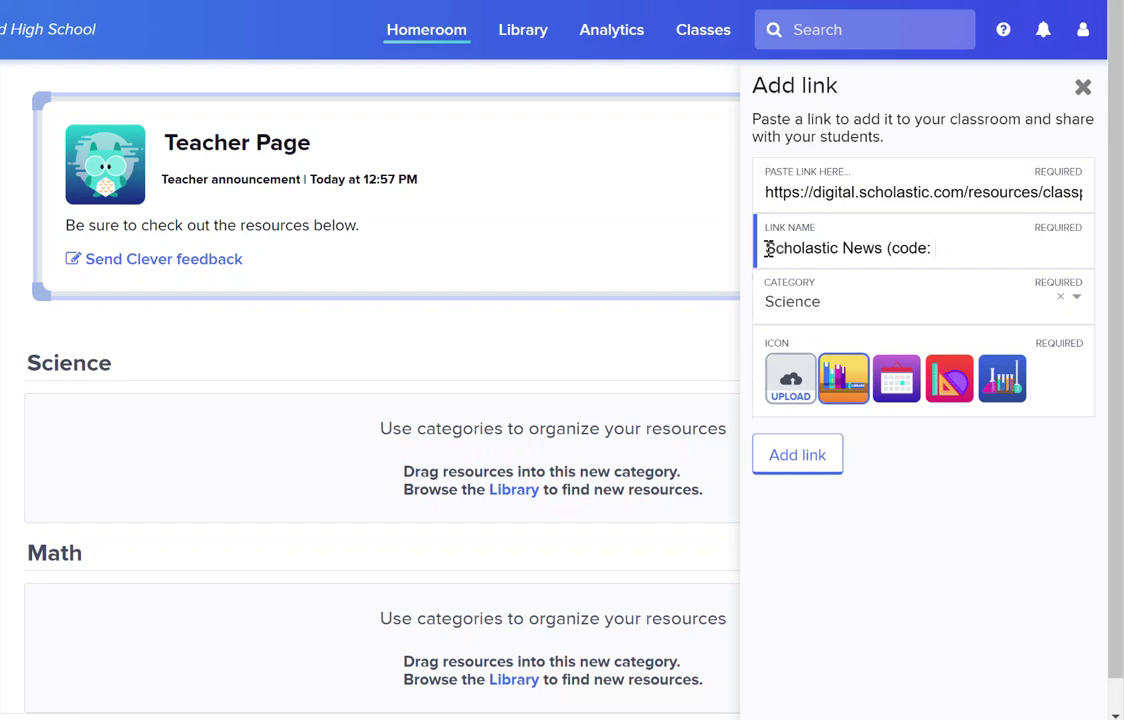
type("passcode)")
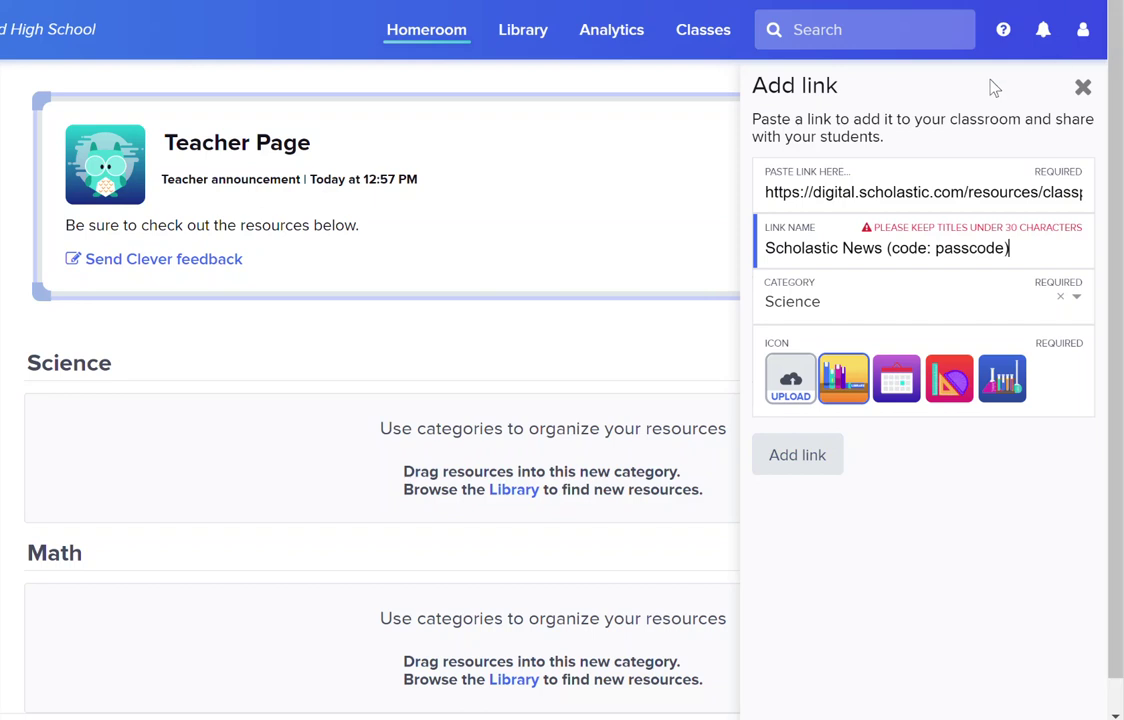
- Shorten the link name by removing "Scholastic News", keeping only the code in parentheses
double_click(882, 248)
left_click_drag(882, 248, 767, 244)
key("BackSpace")
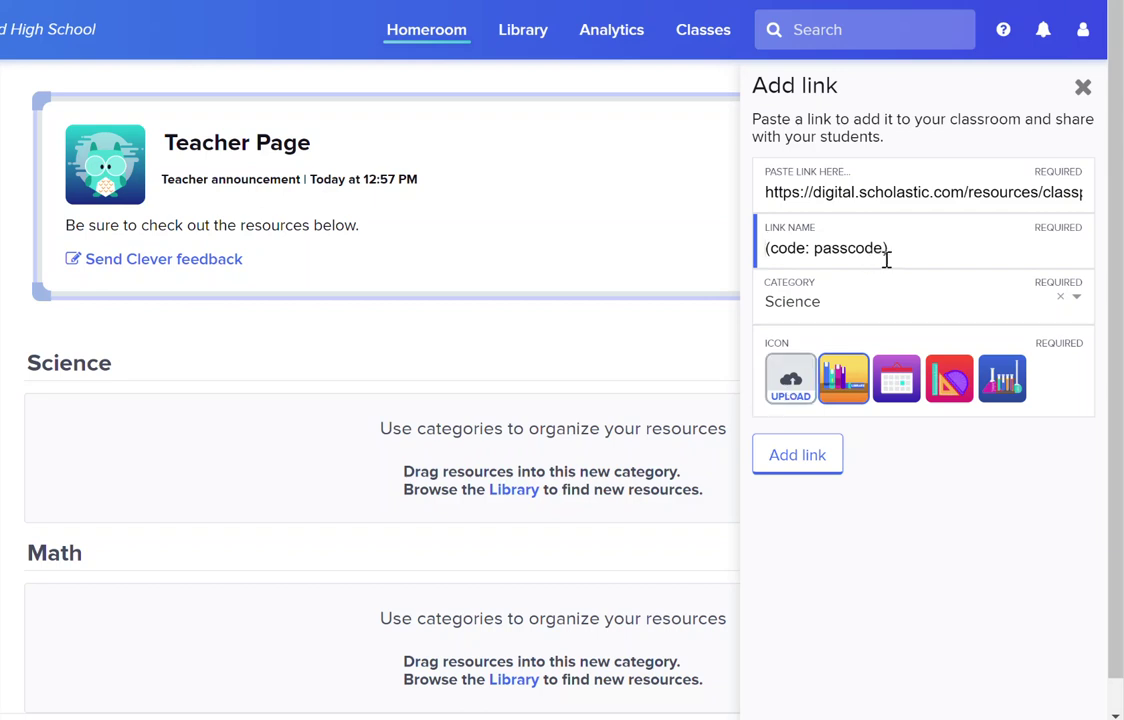
left_click_drag(895, 248, 764, 249)
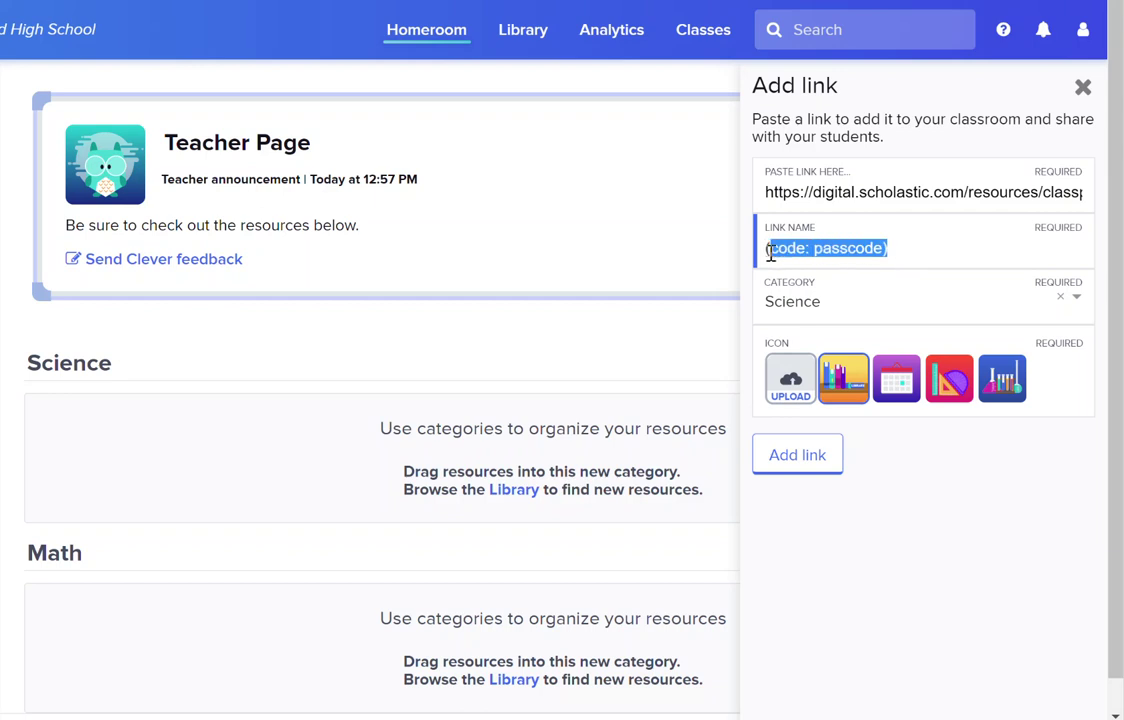
left_click(900, 251)
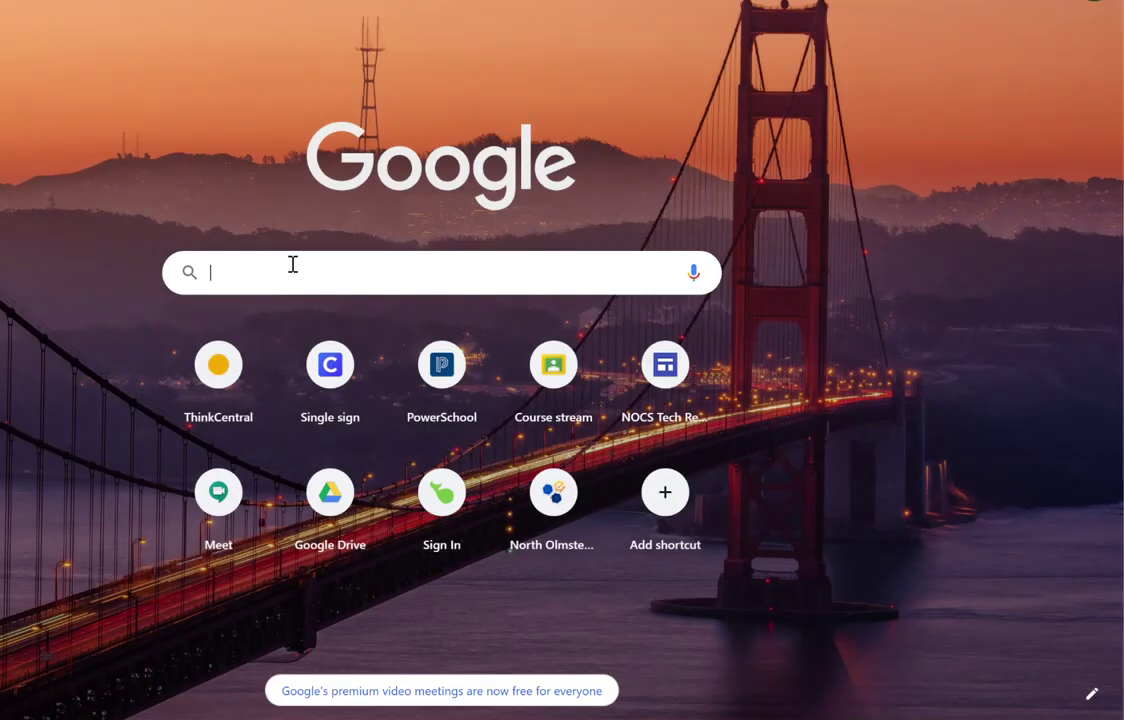
- Search the web for images of the scholastic news logo and open the square "My Weekly Reader" version
type("scholastic news")
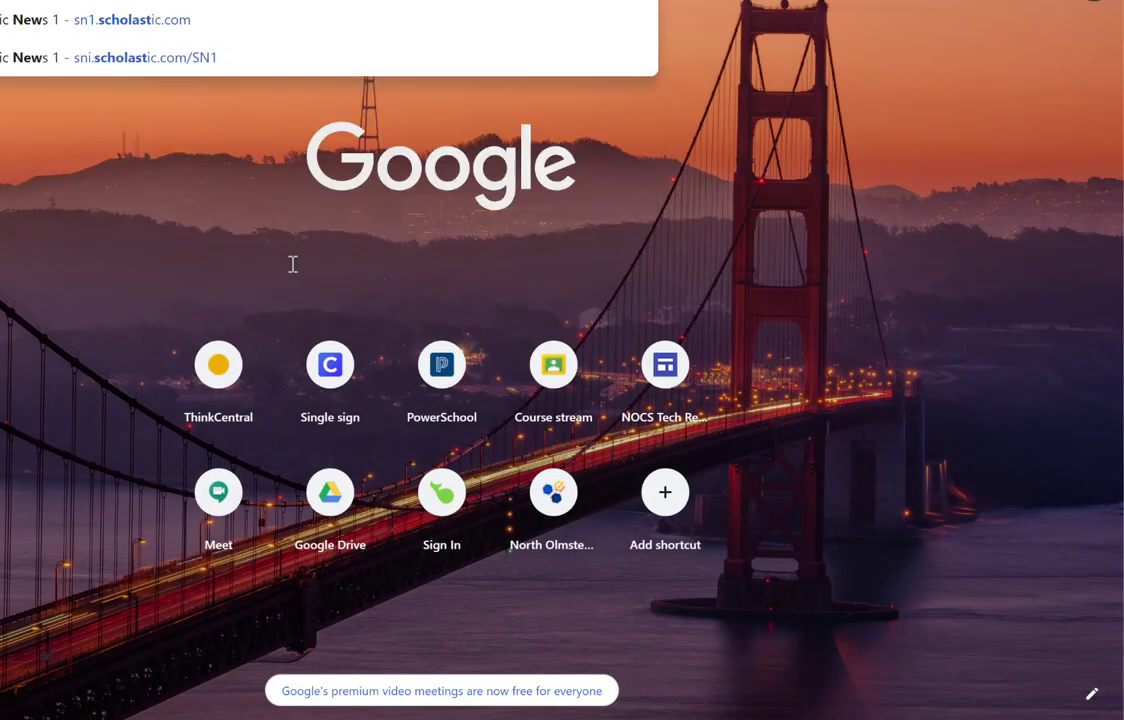
key("Return")
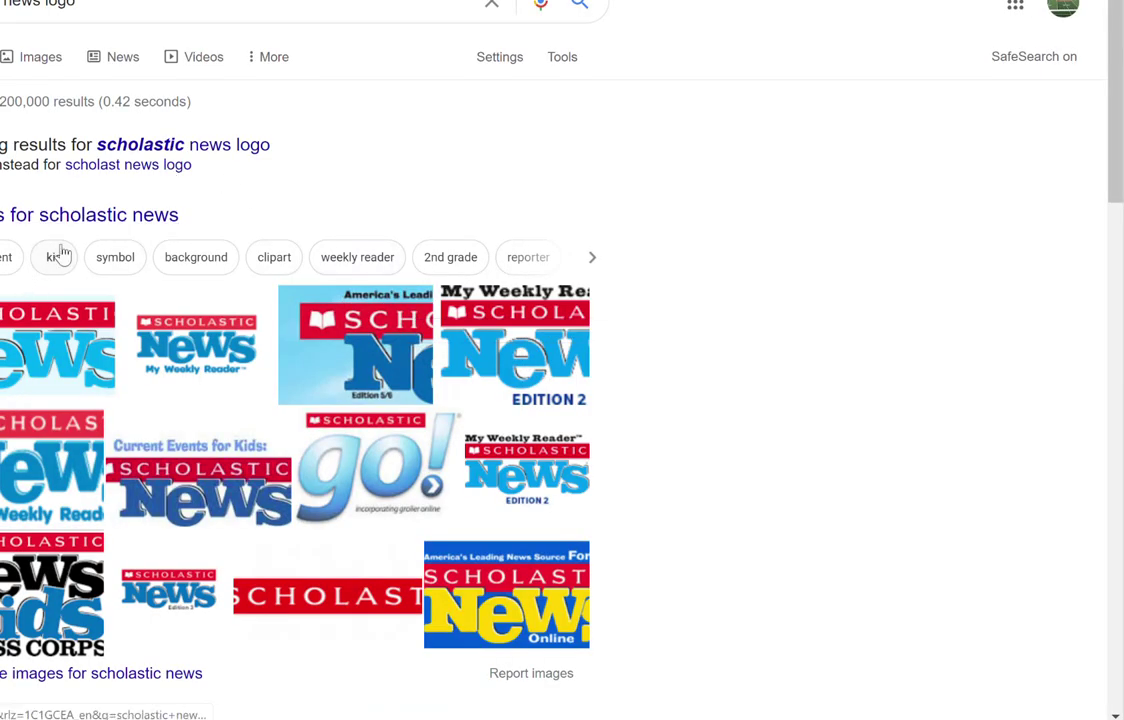
left_click(112, 215)
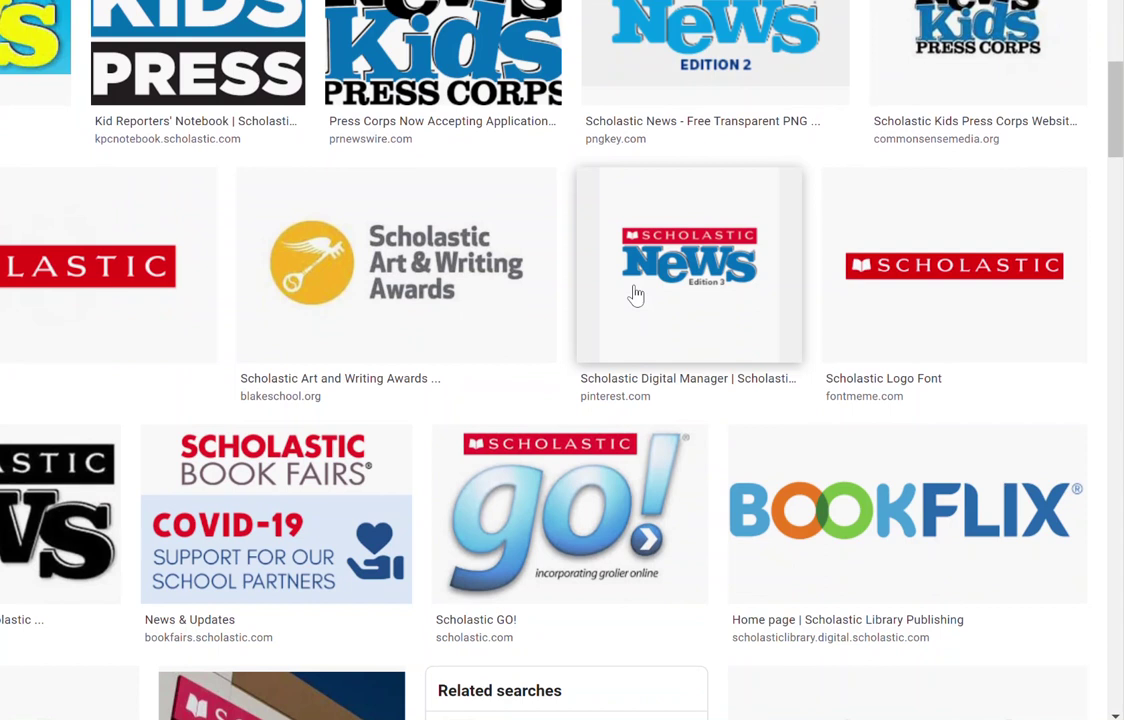
scroll(497, 376, "up", 4)
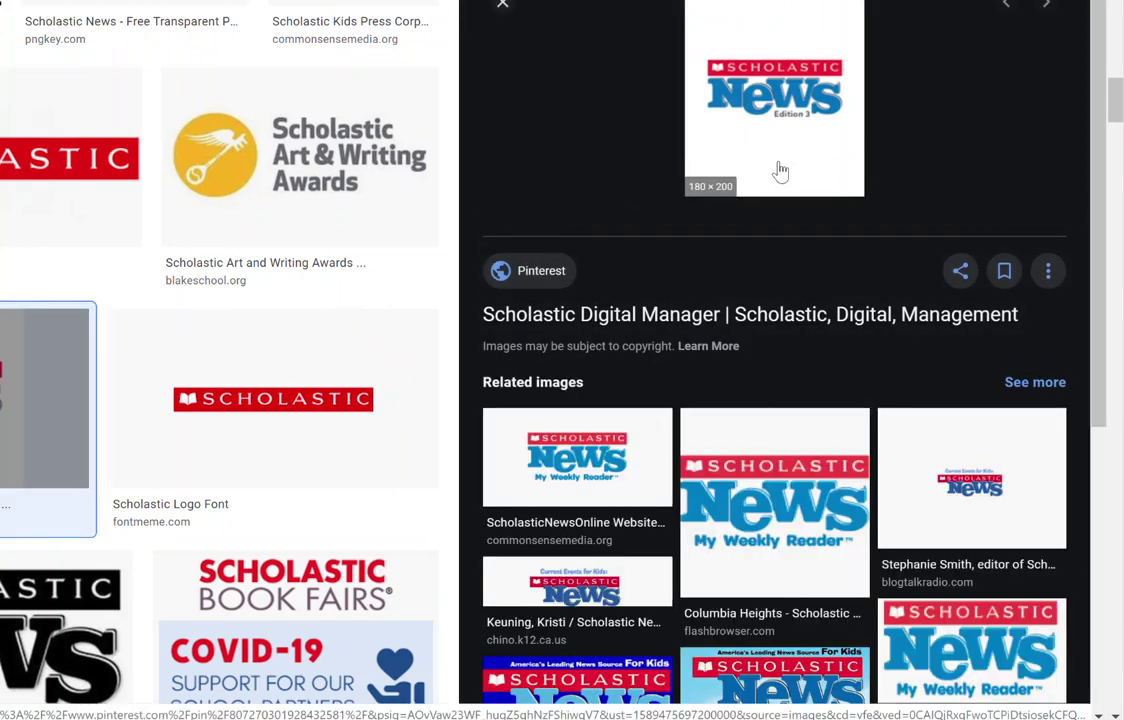
left_click(808, 420)
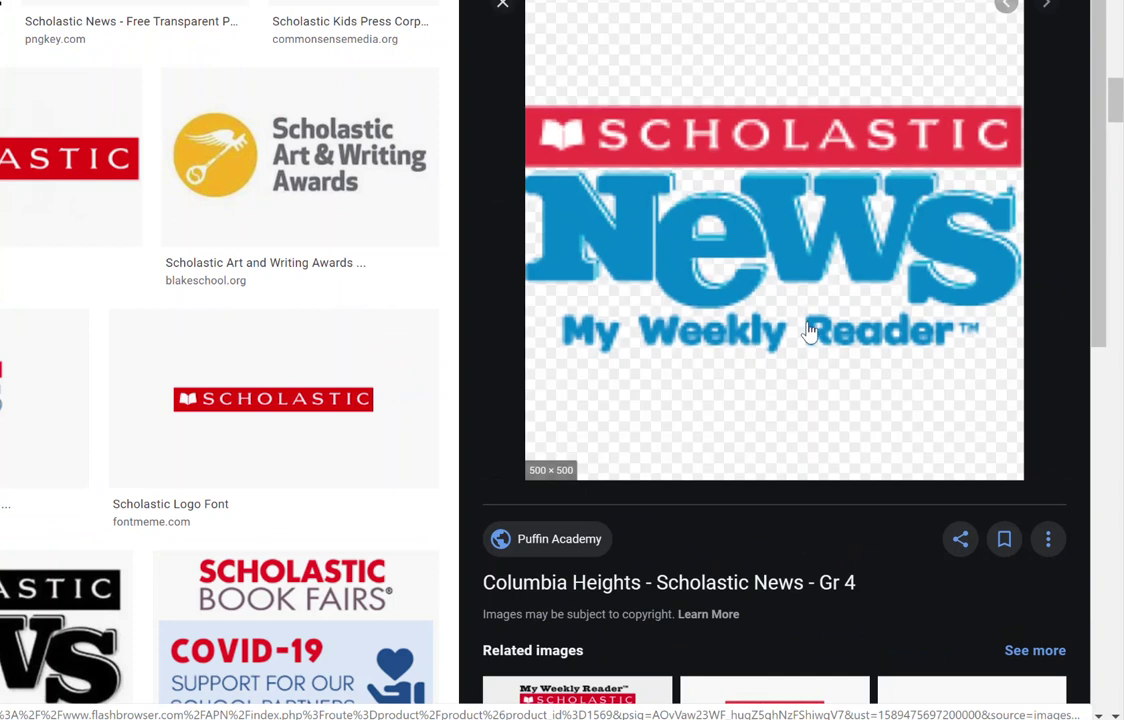
- Save the Scholastic News logo image to Documents as a PNG named "ScholasticNewsLogo"
right_click(740, 254)
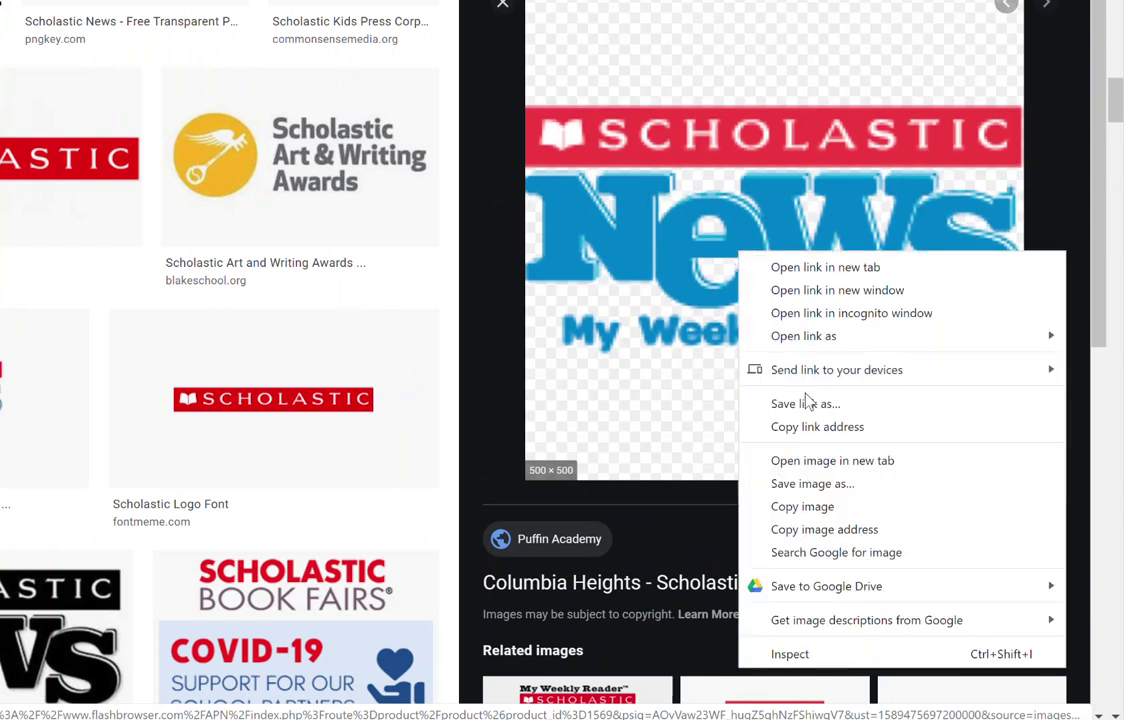
left_click(812, 487)
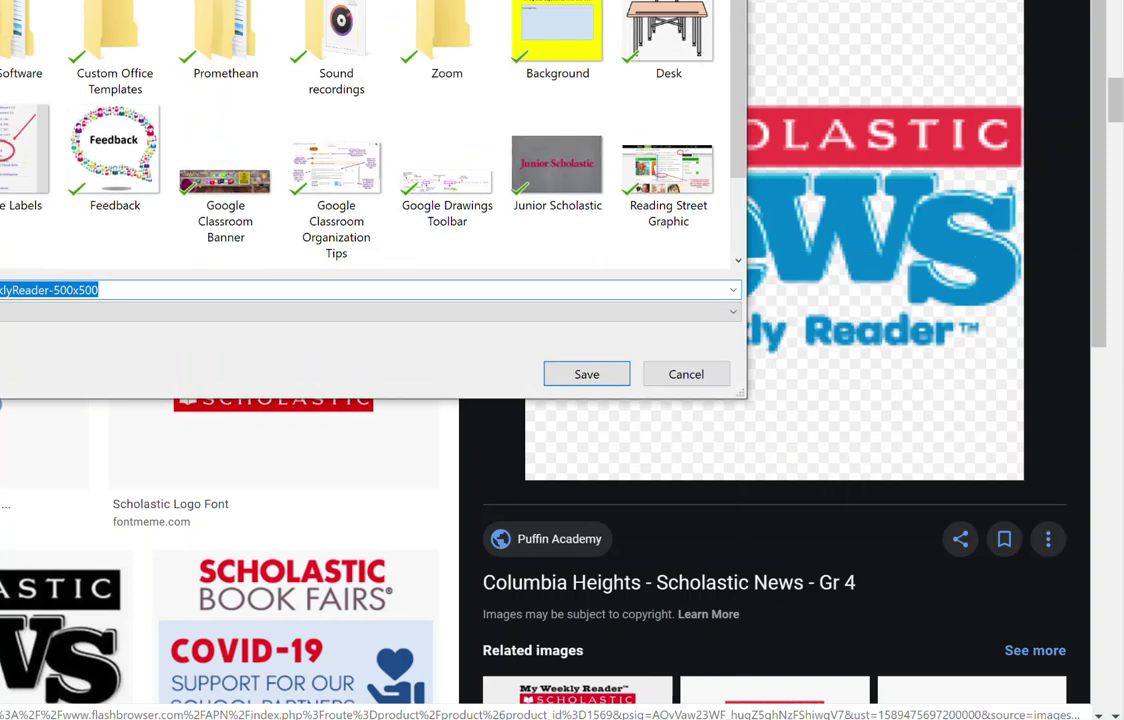
type("Scho")
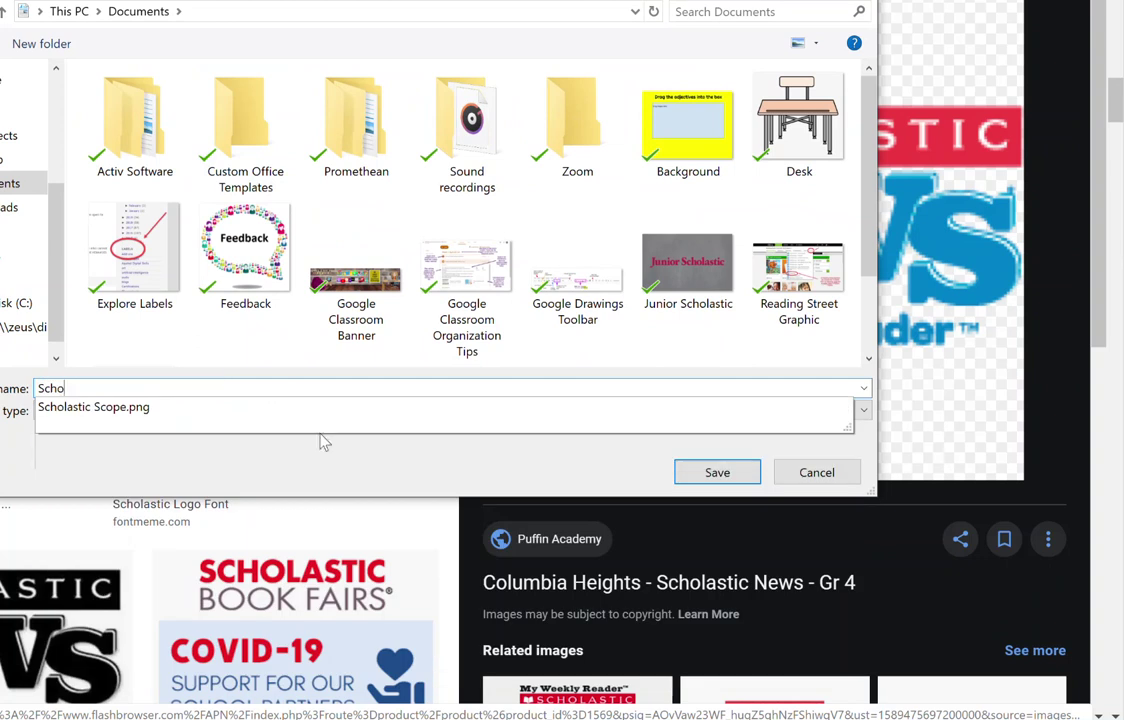
type("lasticNews")
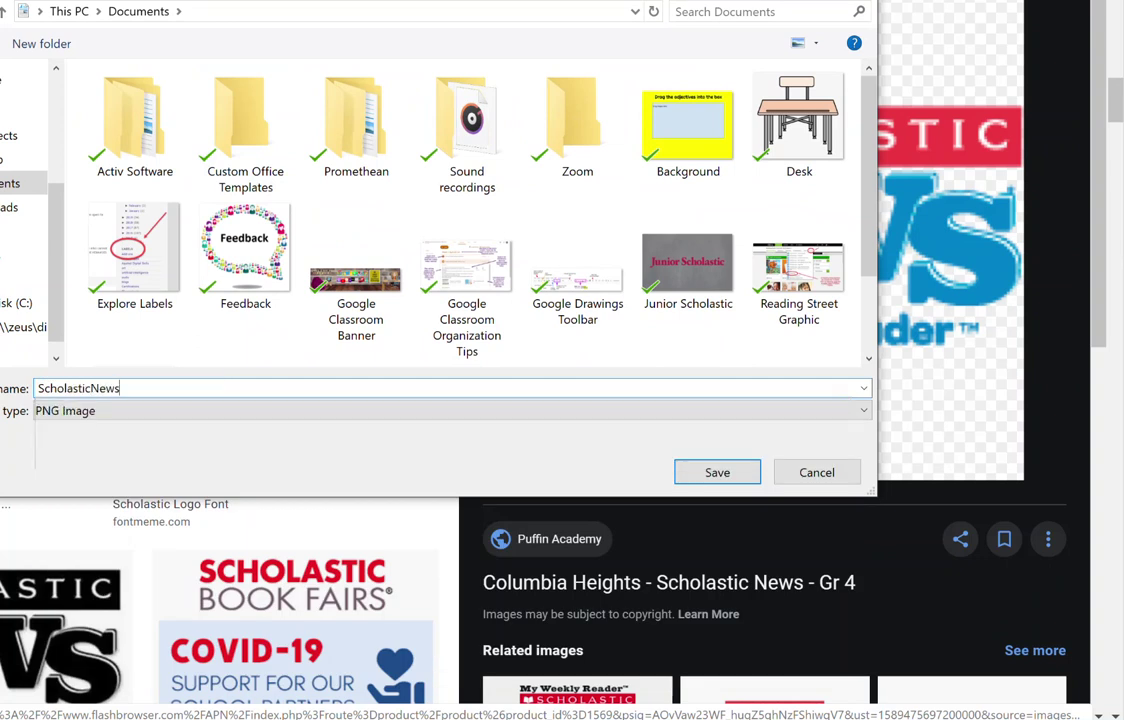
type("Logo")
key("Return")
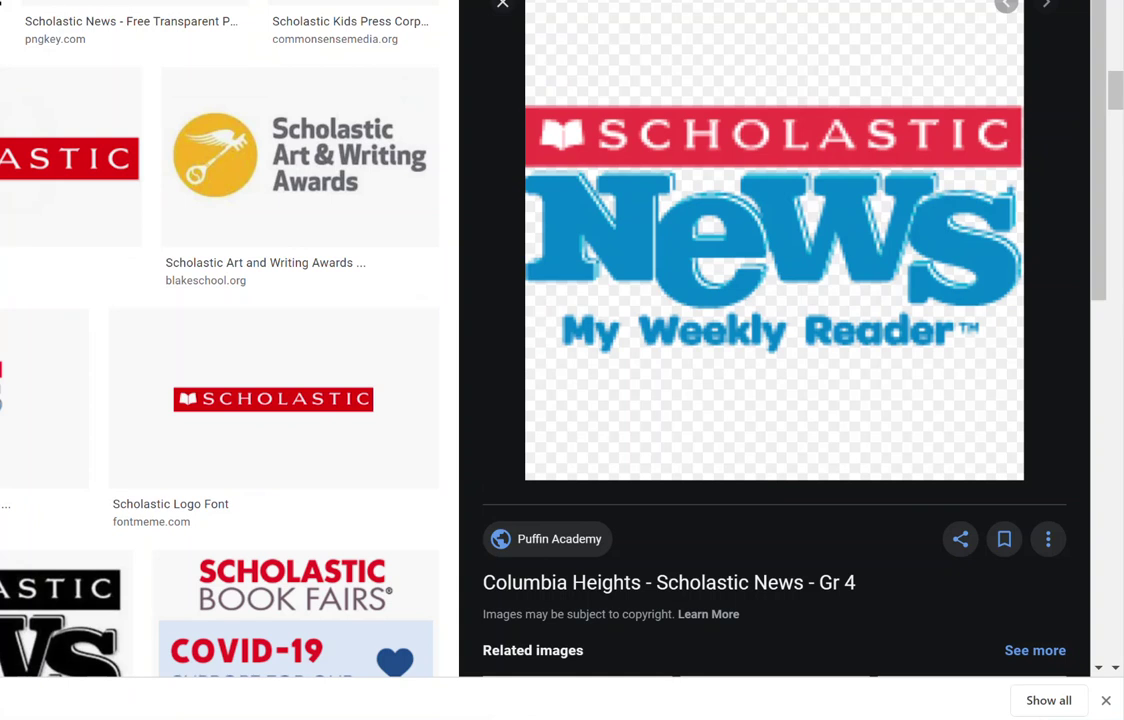
- Return to Clever, upload the "Scholastic News" JPG as the link's icon and add the link to the Science category
key("ctrl+Tab")
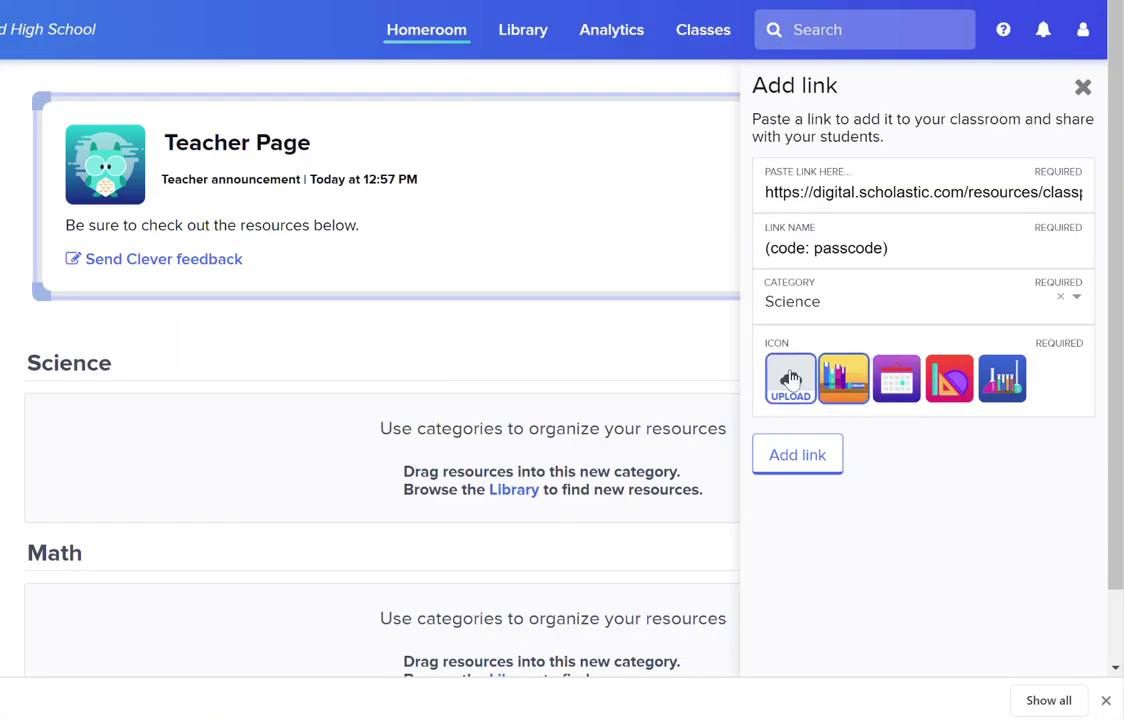
left_click(791, 378)
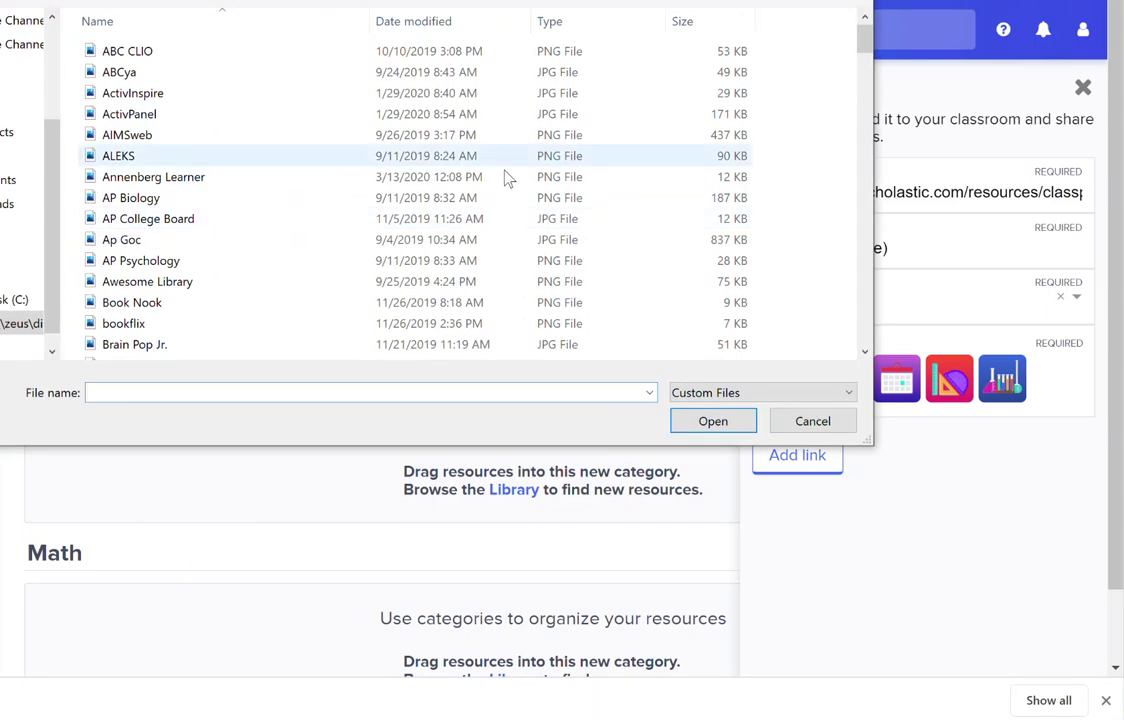
scroll(505, 178, "down", 20)
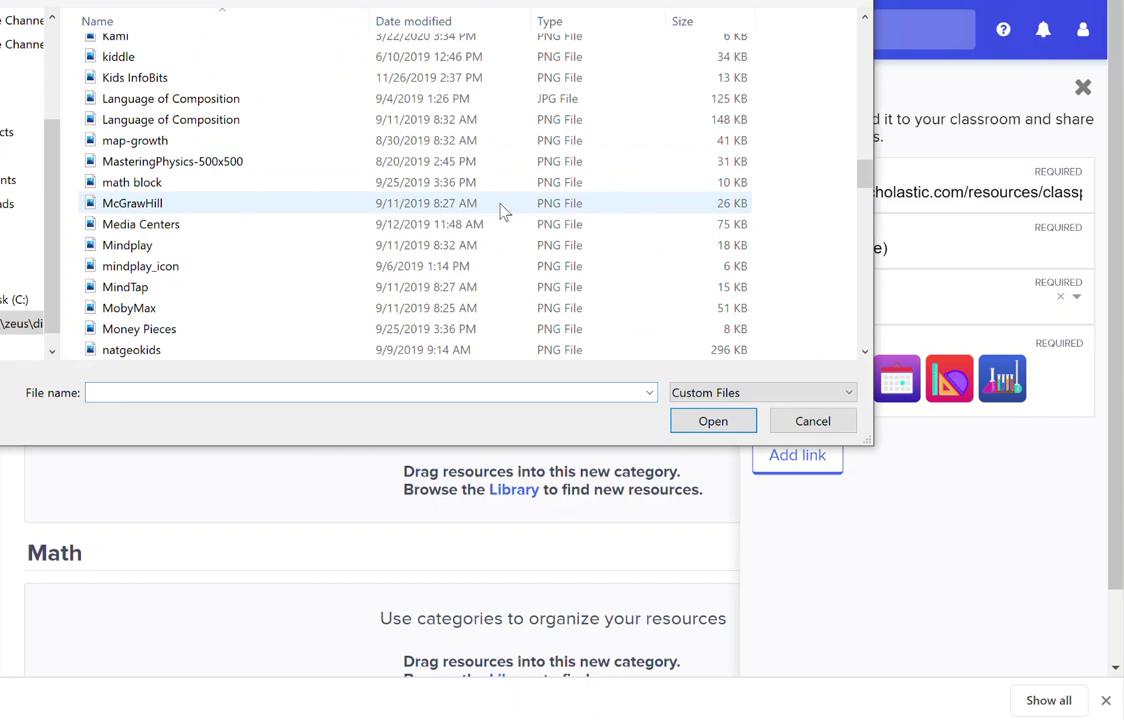
scroll(503, 212, "down", 15)
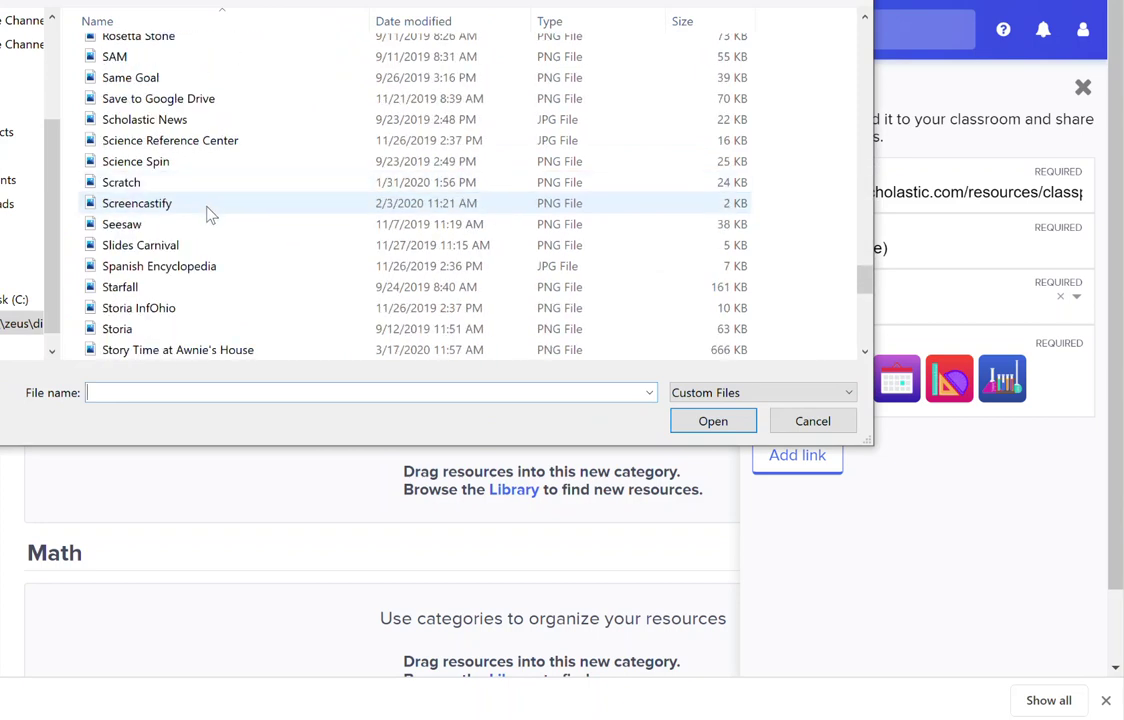
scroll(190, 320, "down", 2)
scroll(190, 340, "up", 1)
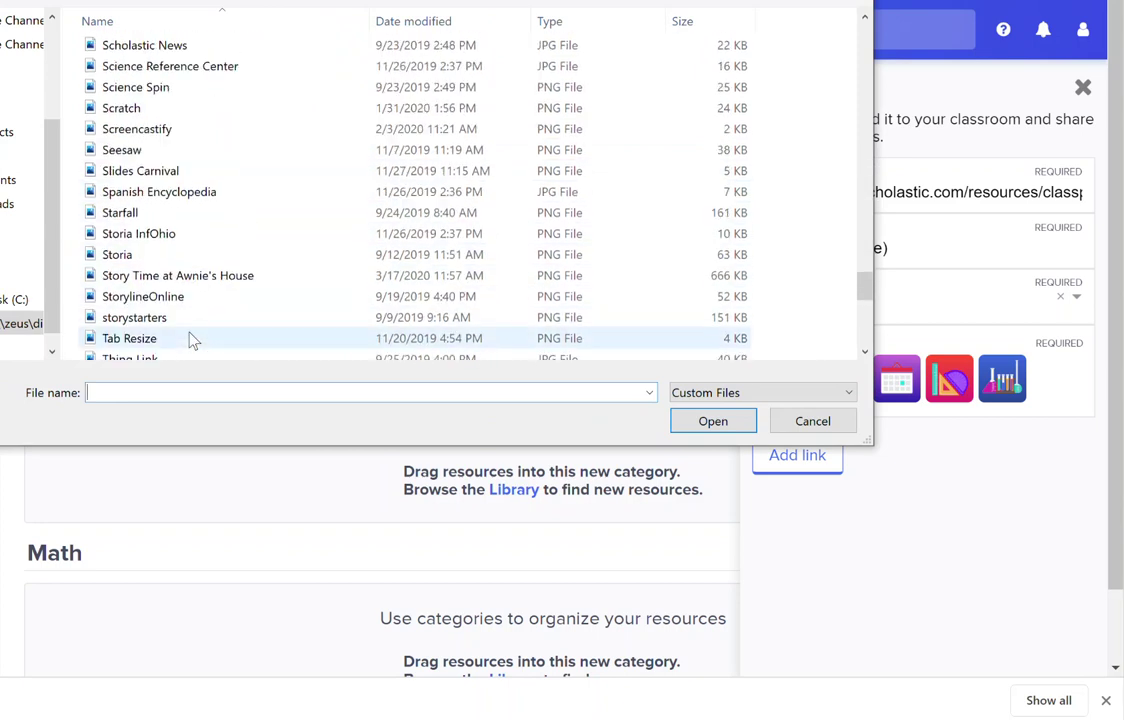
scroll(167, 150, "up", 1)
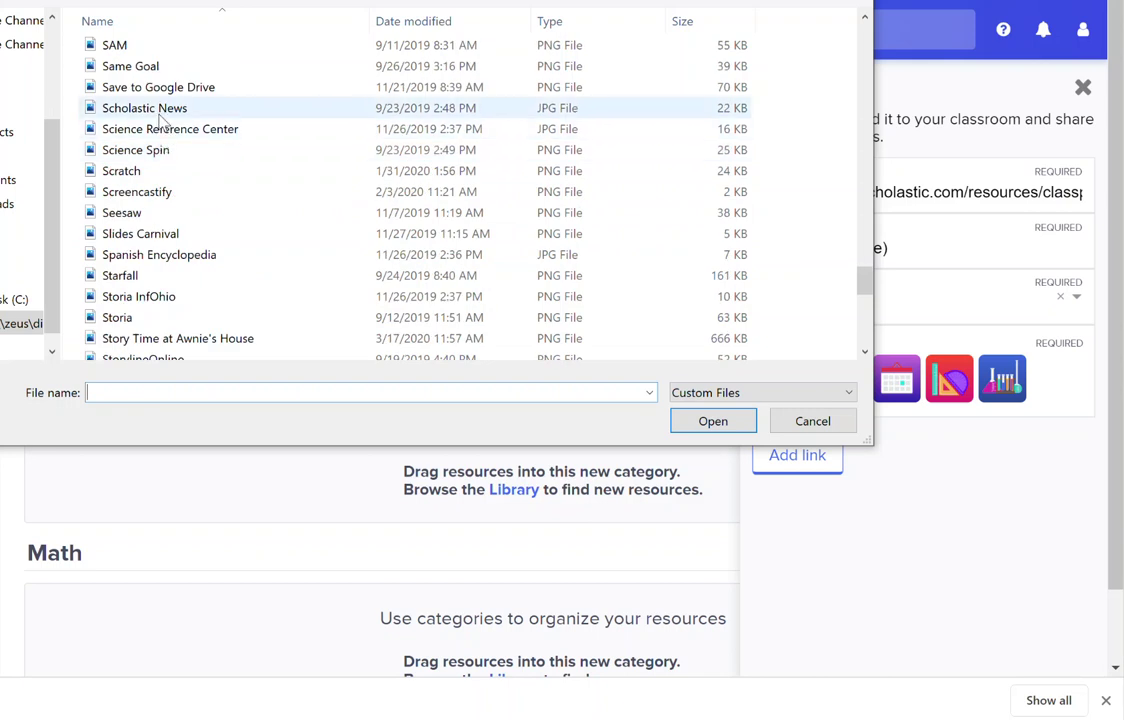
left_click(158, 110)
left_click(713, 421)
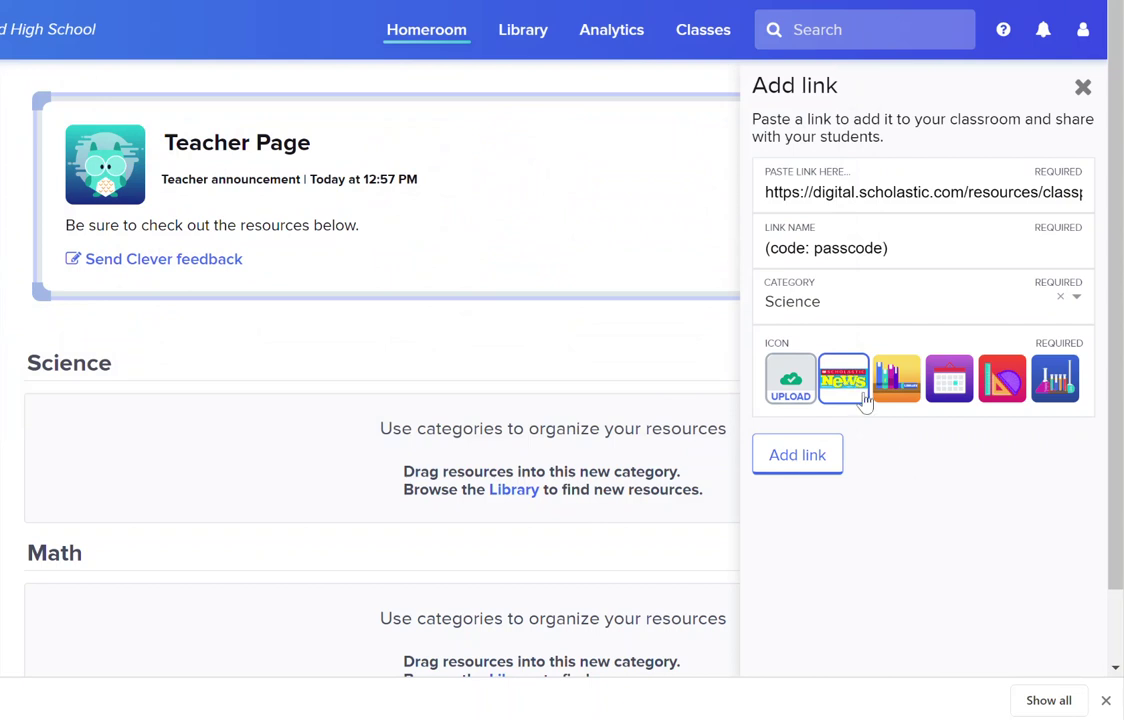
left_click(819, 466)
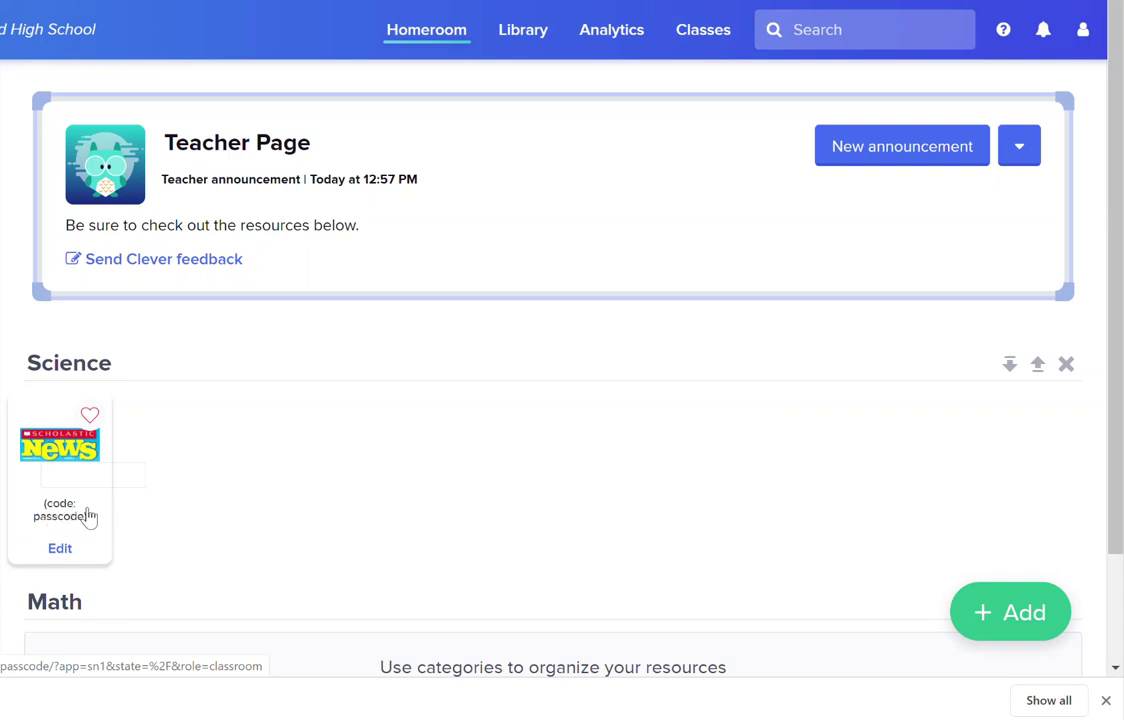
left_click(62, 552)
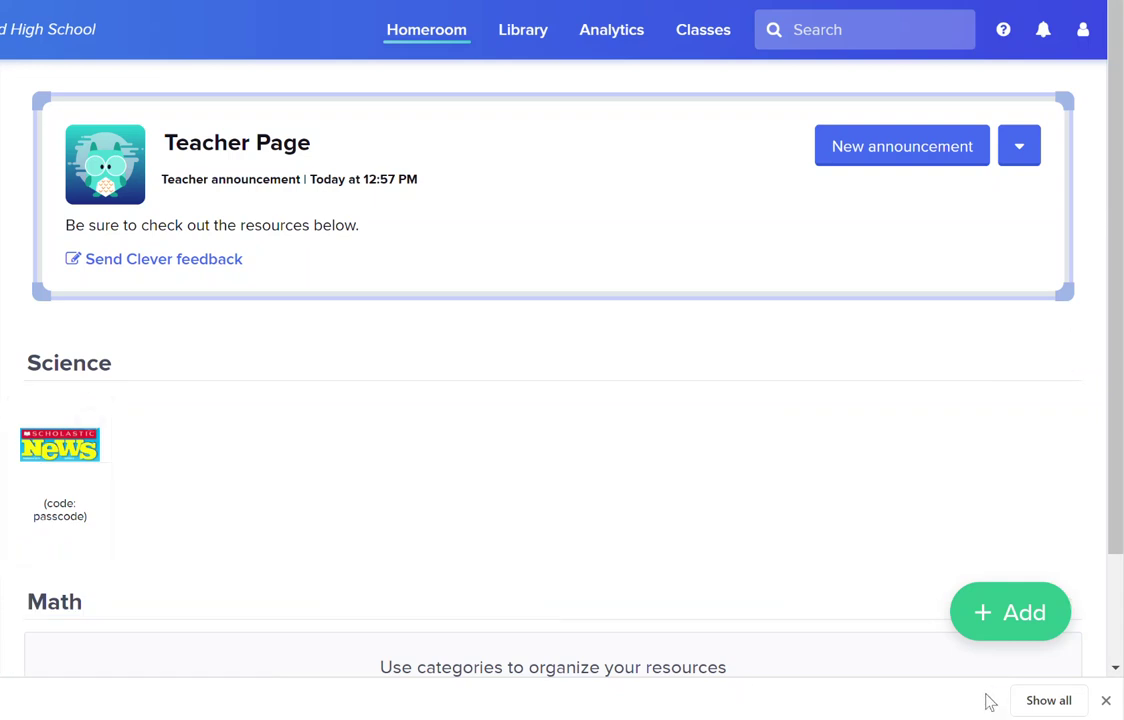
left_click(983, 625)
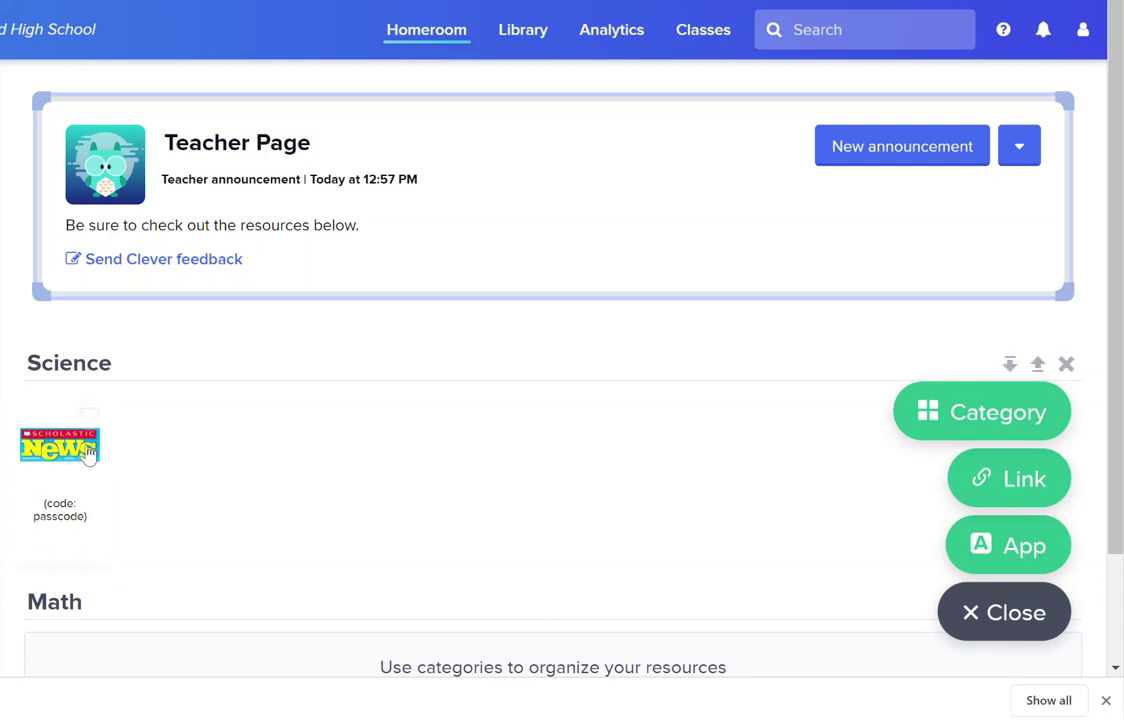
- Move the Scholastic News link from the Science category to Math and back to Science
left_click_drag(88, 452, 175, 652)
scroll(170, 636, "down", 2)
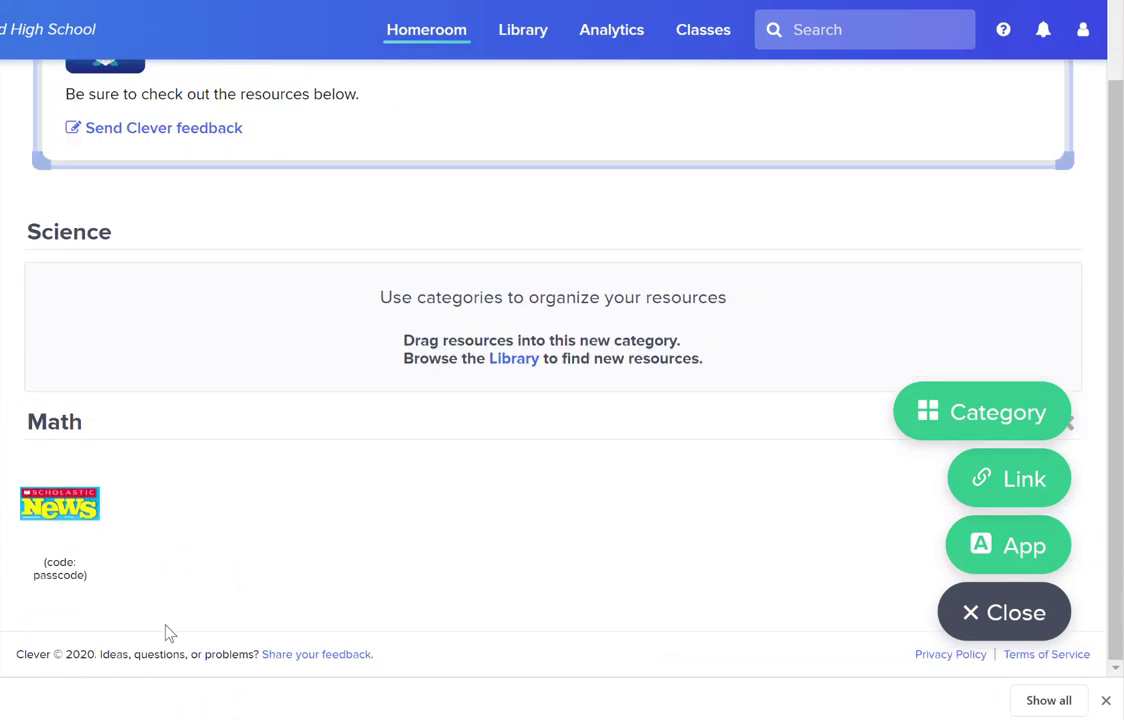
left_click_drag(65, 532, 118, 283)
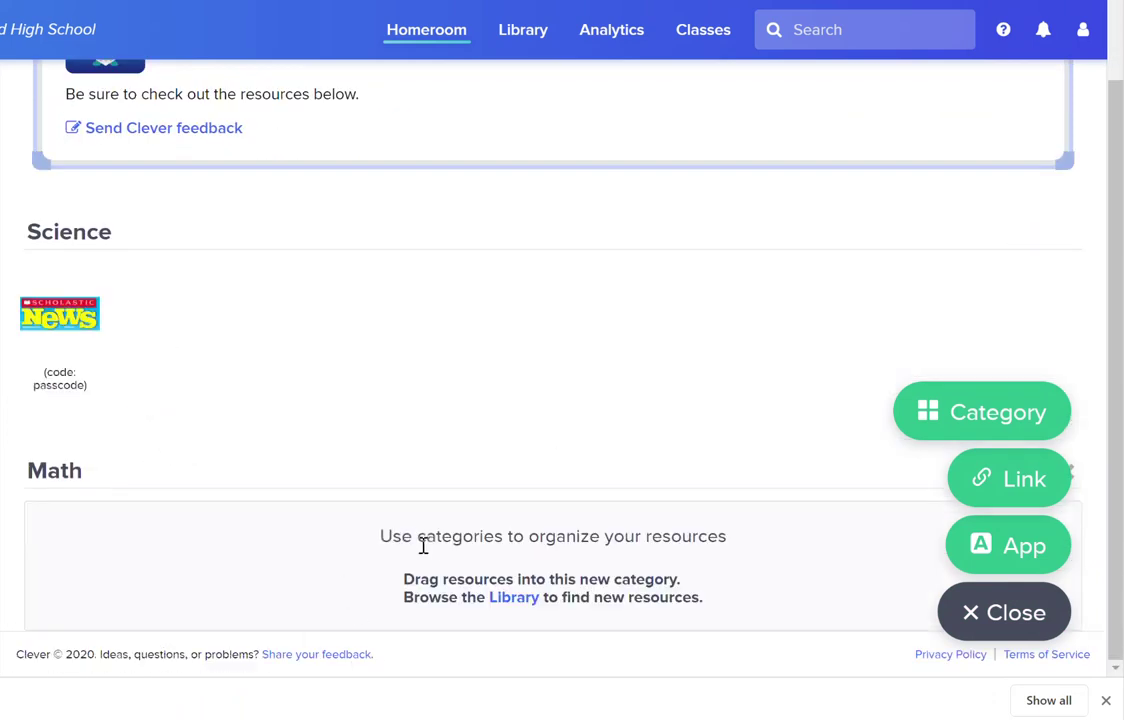
left_click(965, 615)
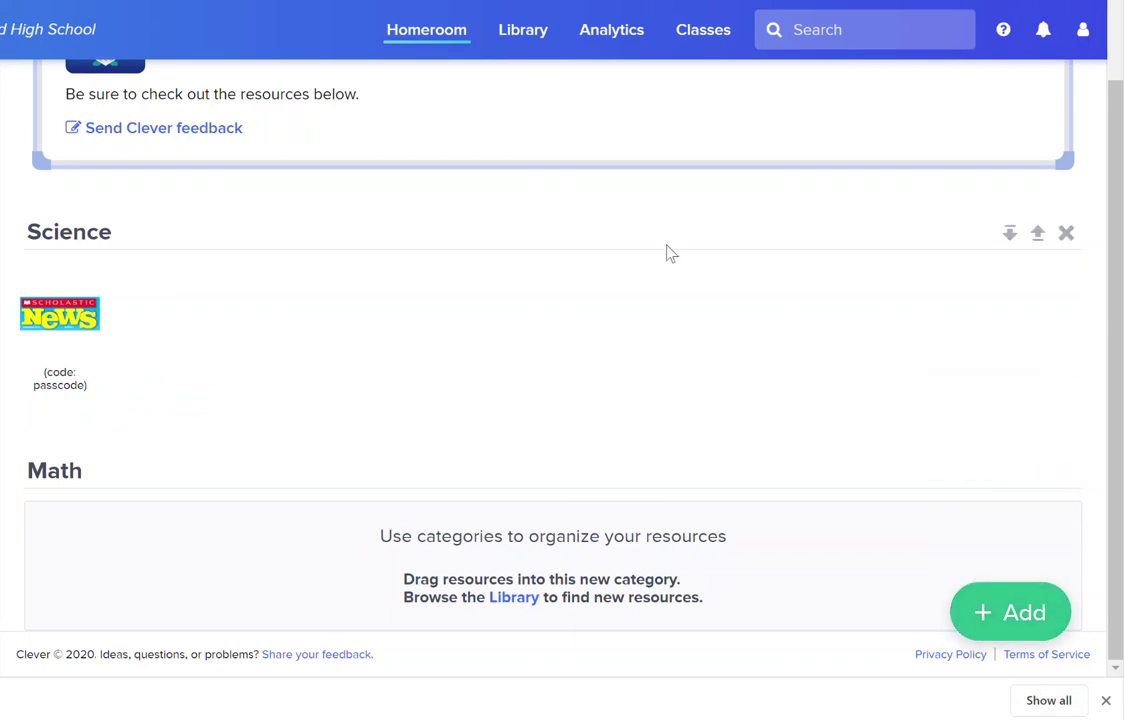
scroll(580, 390, "up", 1)
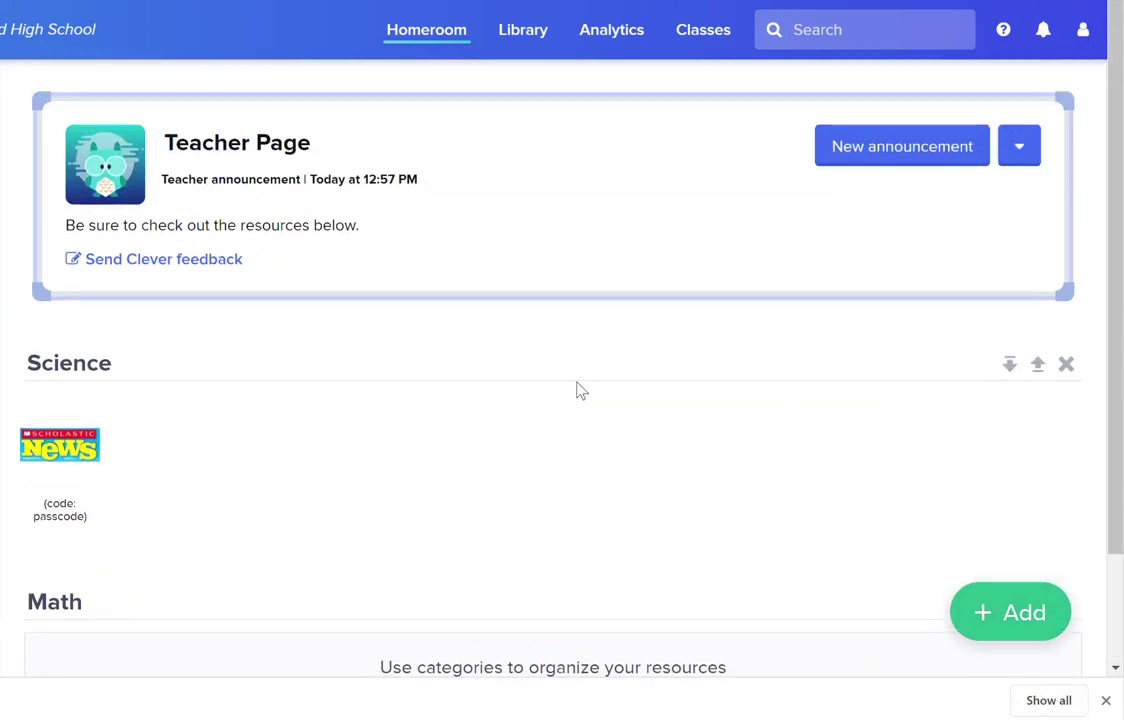